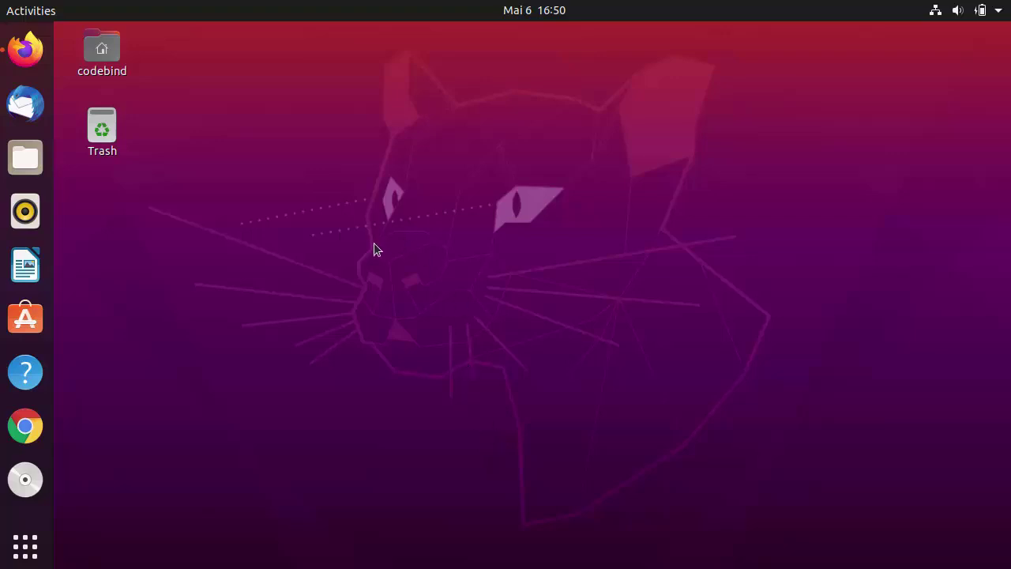
Bring Firefox forward and open the WineHQ homepage from the wine linux search results
{"action": "left_click", "coordinate": [26, 51]}
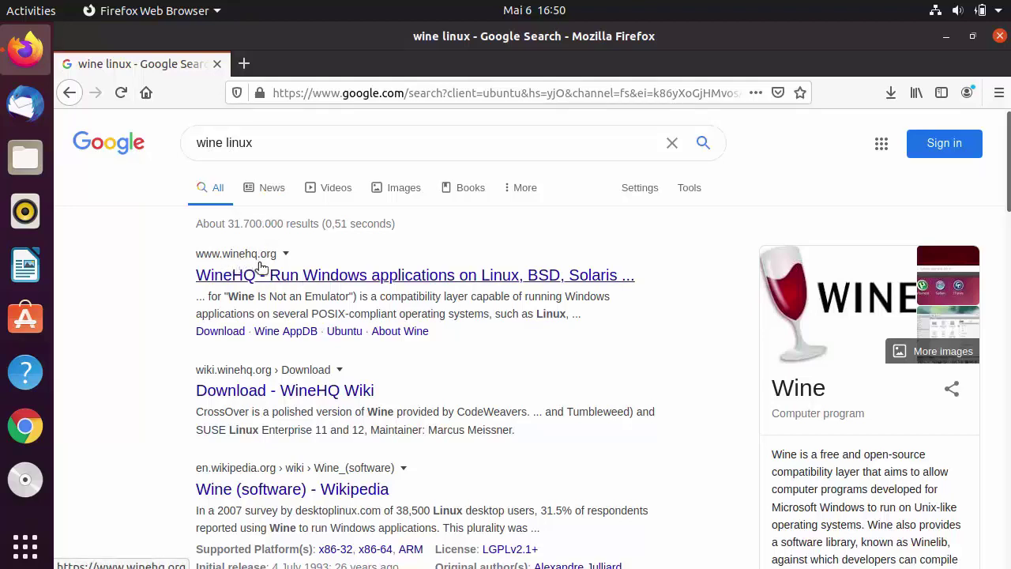
{"action": "left_click", "coordinate": [289, 274]}
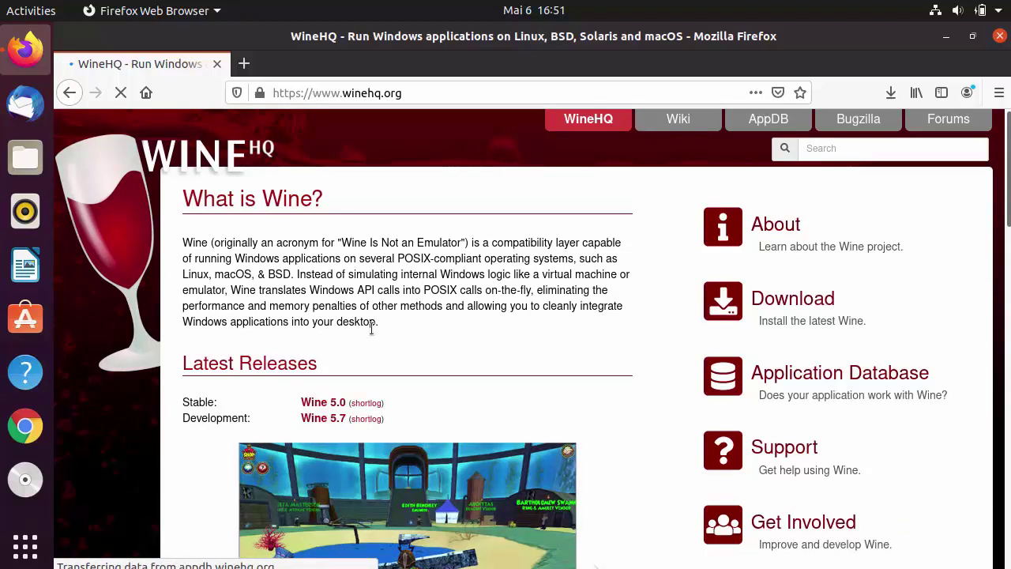
{"action": "scroll", "coordinate": [380, 302], "scroll_direction": "down", "scroll_amount": 2}
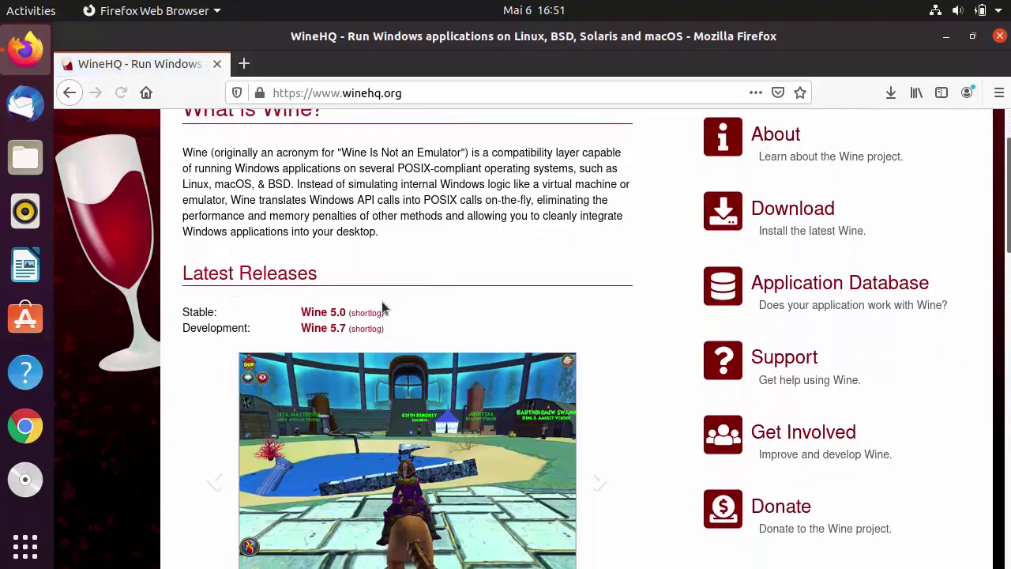
{"action": "scroll", "coordinate": [384, 305], "scroll_direction": "up", "scroll_amount": 2}
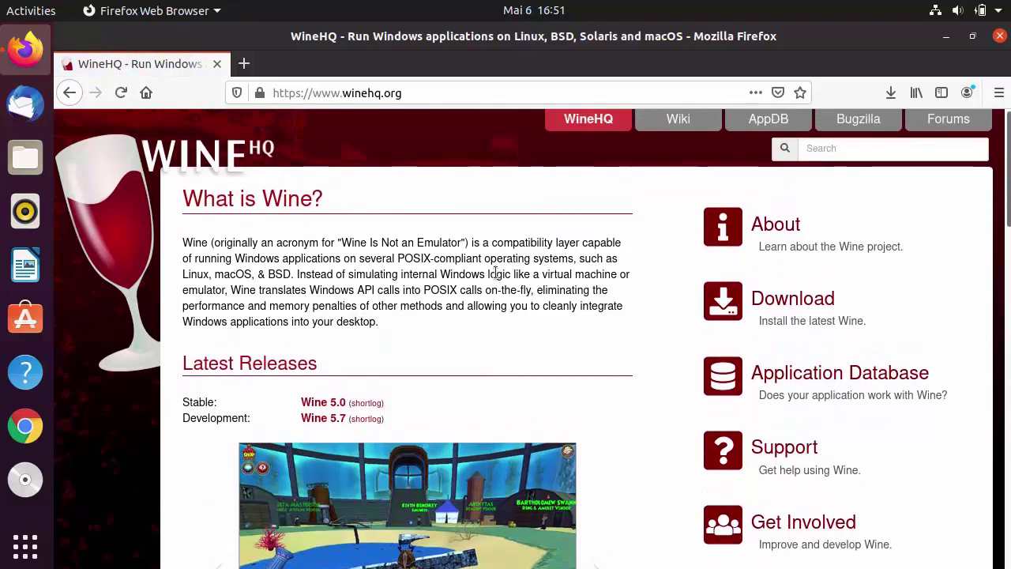
Open the WineHQ Download page and scroll to the WineHQ Binary Packages list
{"action": "left_click", "coordinate": [788, 306]}
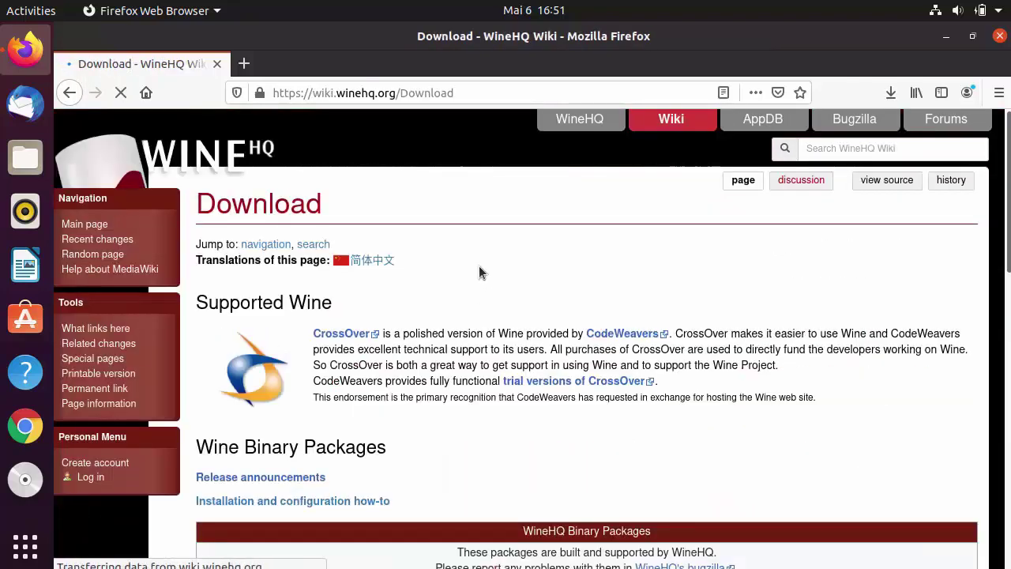
{"action": "scroll", "coordinate": [479, 272], "scroll_direction": "down", "scroll_amount": 2}
{"action": "scroll", "coordinate": [479, 269], "scroll_direction": "down", "scroll_amount": 5}
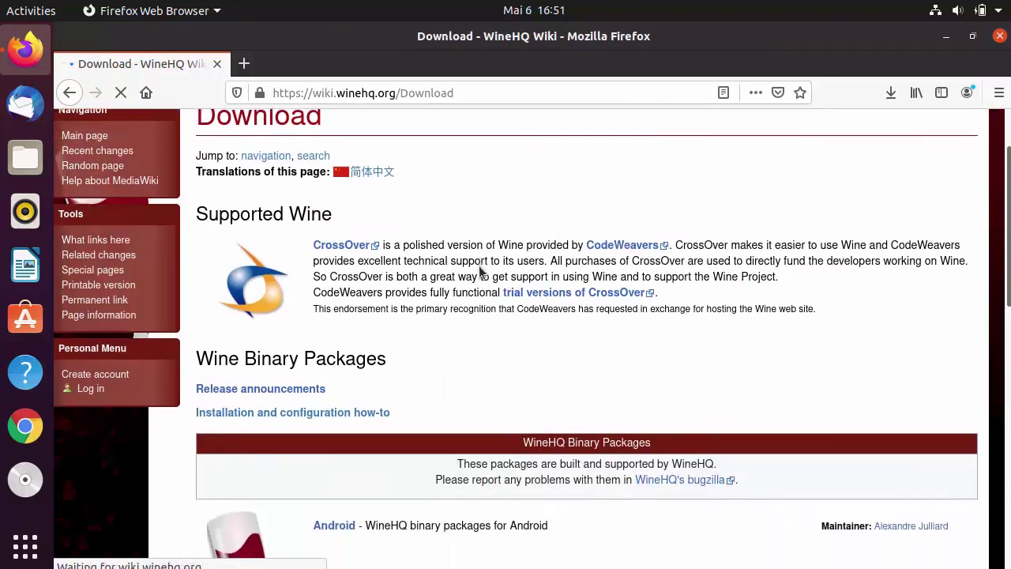
{"action": "scroll", "coordinate": [479, 269], "scroll_direction": "down", "scroll_amount": 1}
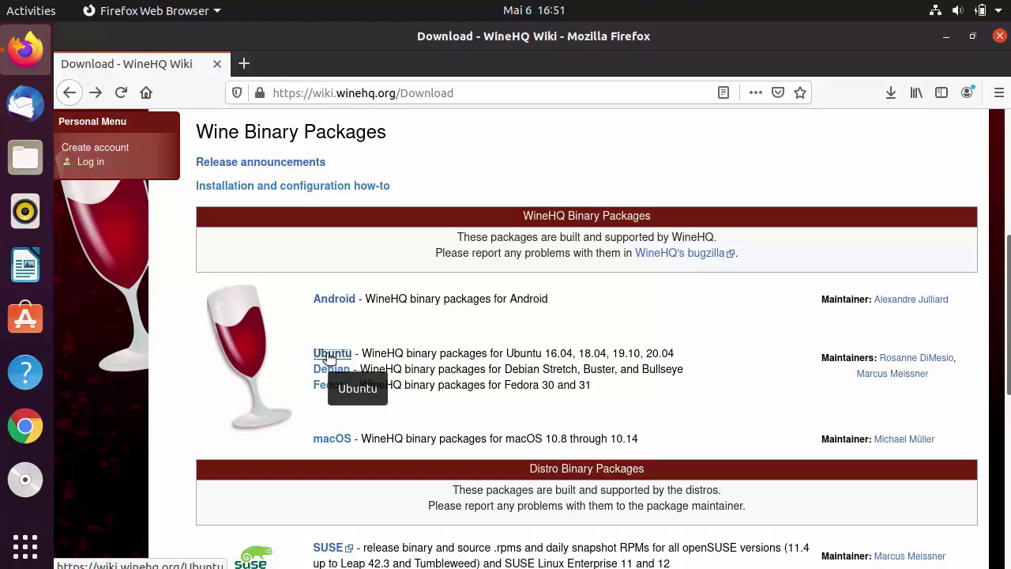
Open the Ubuntu wiki instructions and scroll down to the repository table
{"action": "left_click", "coordinate": [332, 354]}
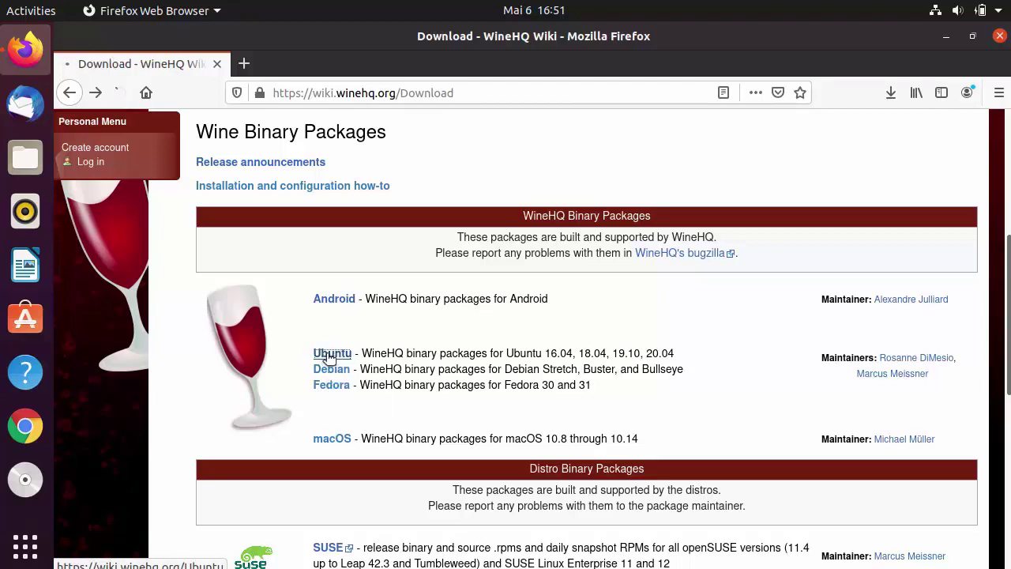
{"action": "scroll", "coordinate": [451, 318], "scroll_direction": "down", "scroll_amount": 2}
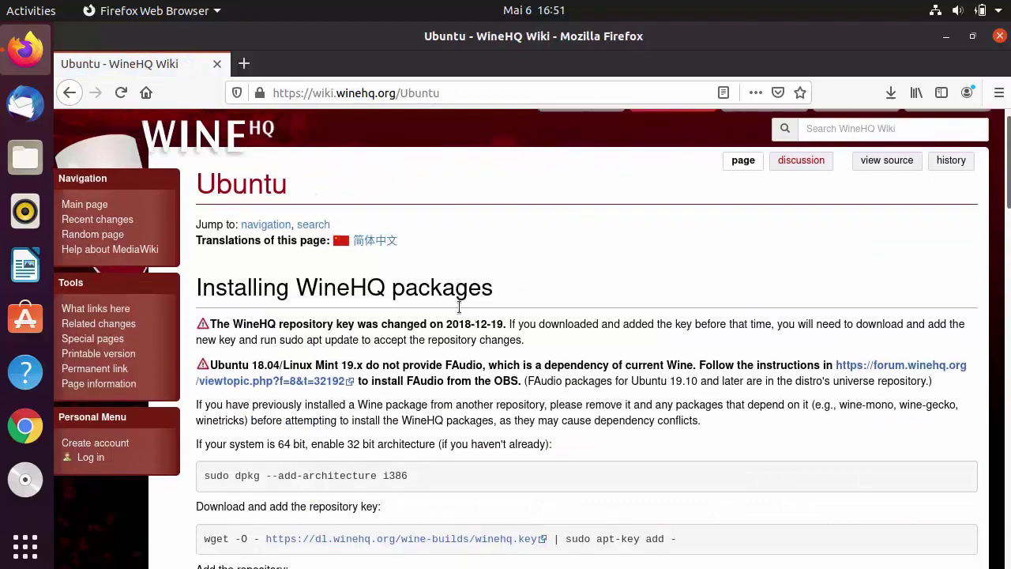
{"action": "scroll", "coordinate": [424, 334], "scroll_direction": "down", "scroll_amount": 1}
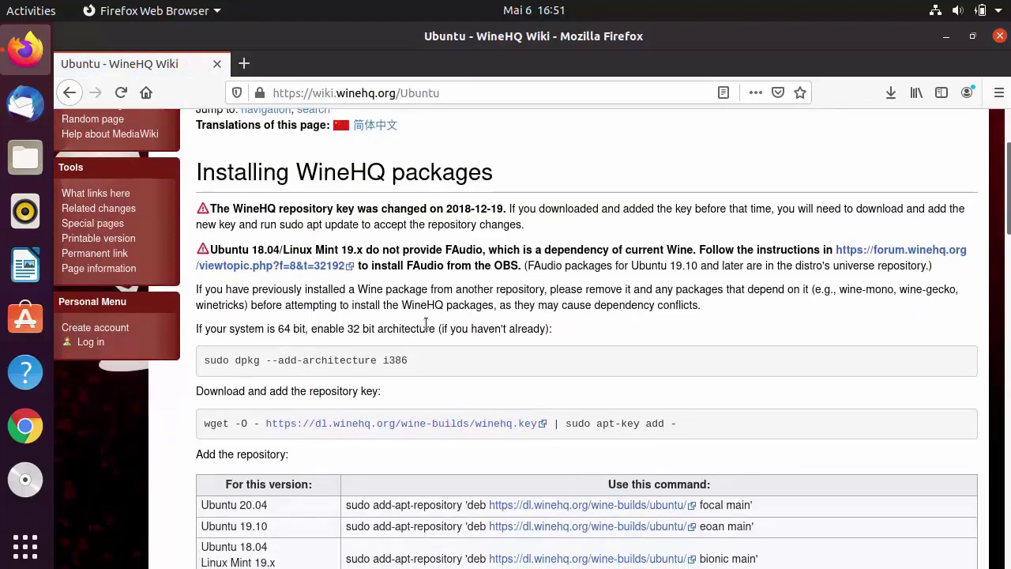
{"action": "scroll", "coordinate": [427, 329], "scroll_direction": "down", "scroll_amount": 1}
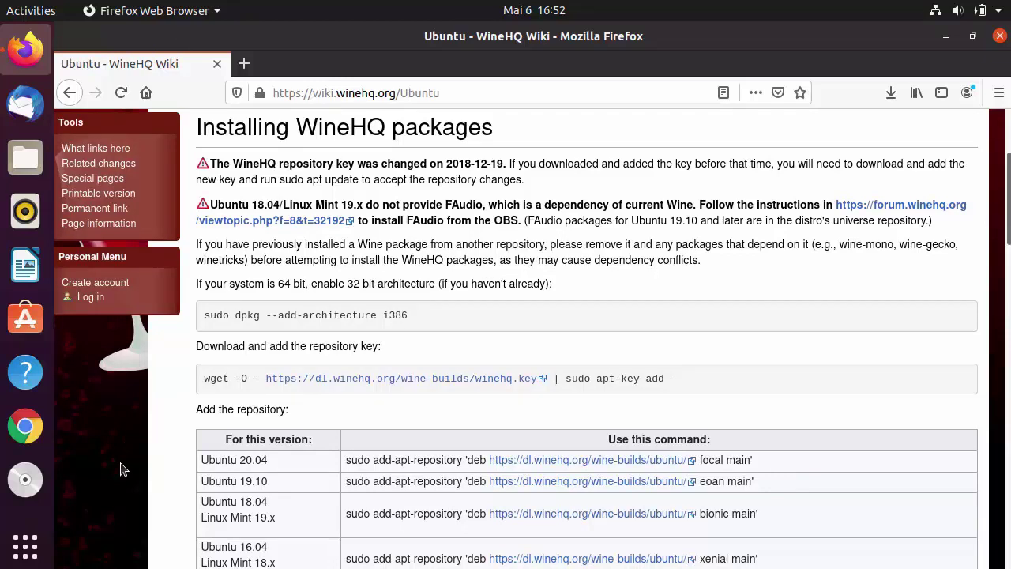
Close the stray terminal and launch Terminal by searching 'tel' in Show Applications
{"action": "key", "text": "ctrl+alt+t"}
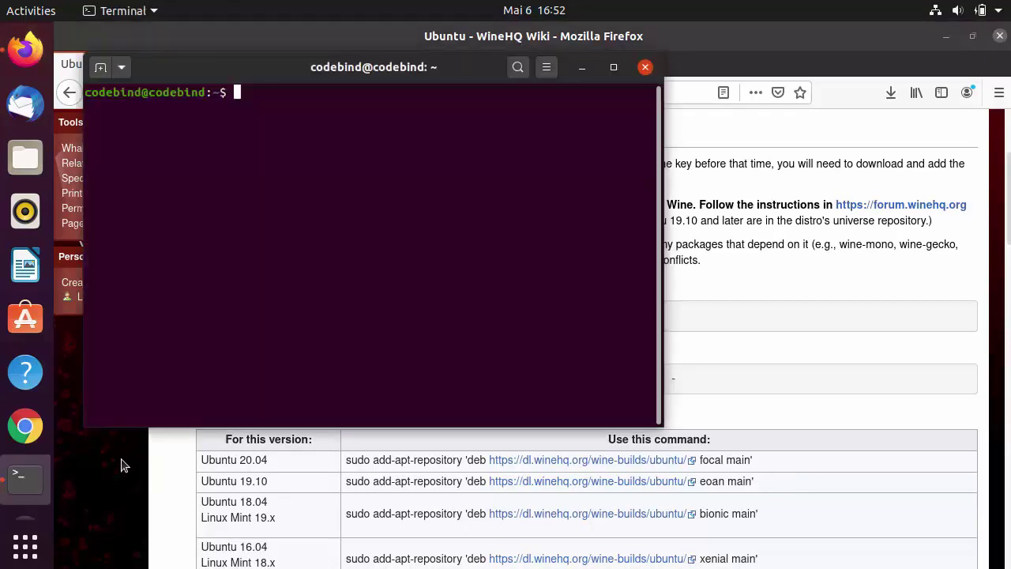
{"action": "left_click", "coordinate": [646, 68]}
{"action": "left_click", "coordinate": [26, 551]}
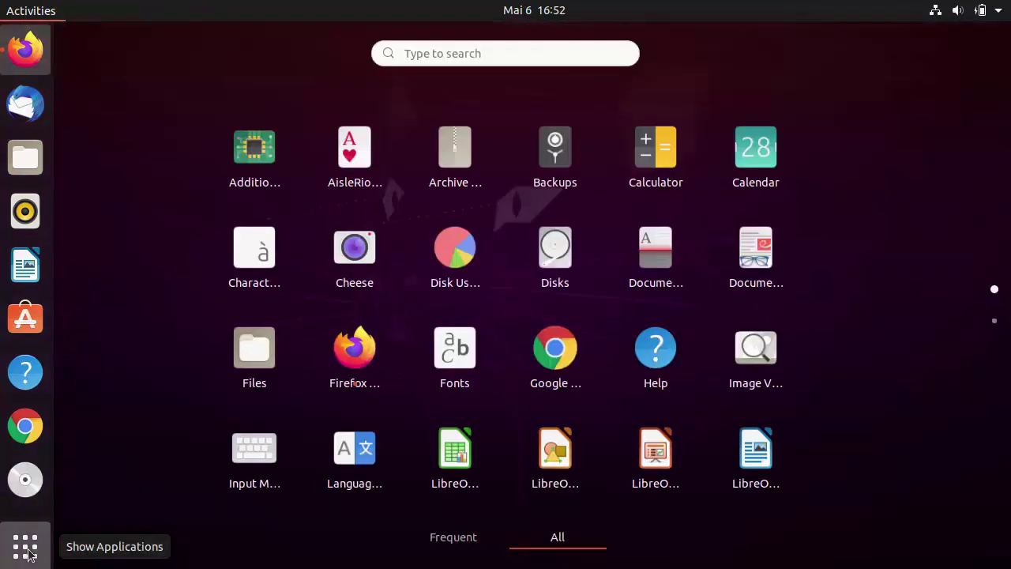
{"action": "left_click", "coordinate": [512, 48]}
{"action": "type", "text": "tel"}
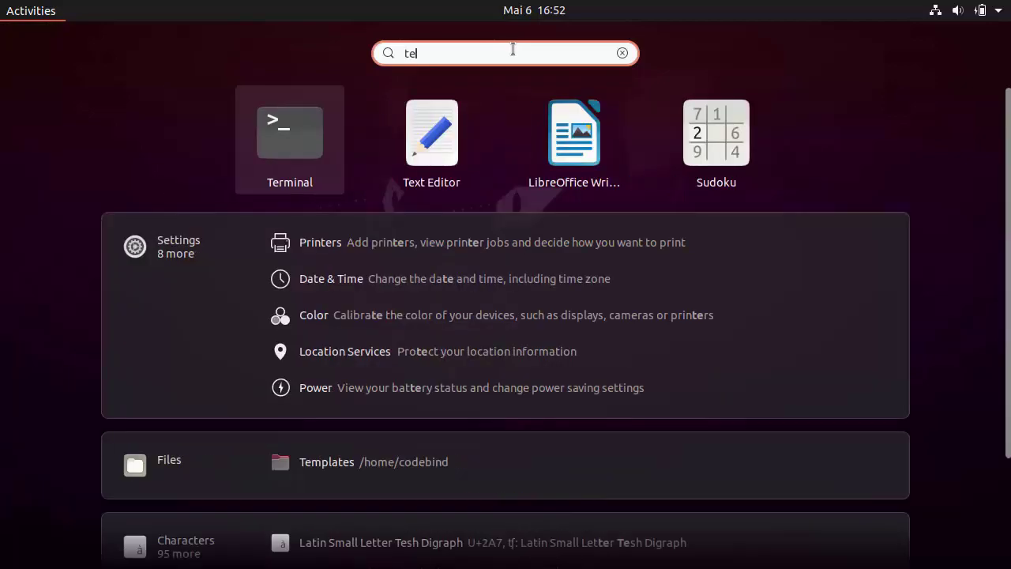
{"action": "left_click", "coordinate": [293, 124]}
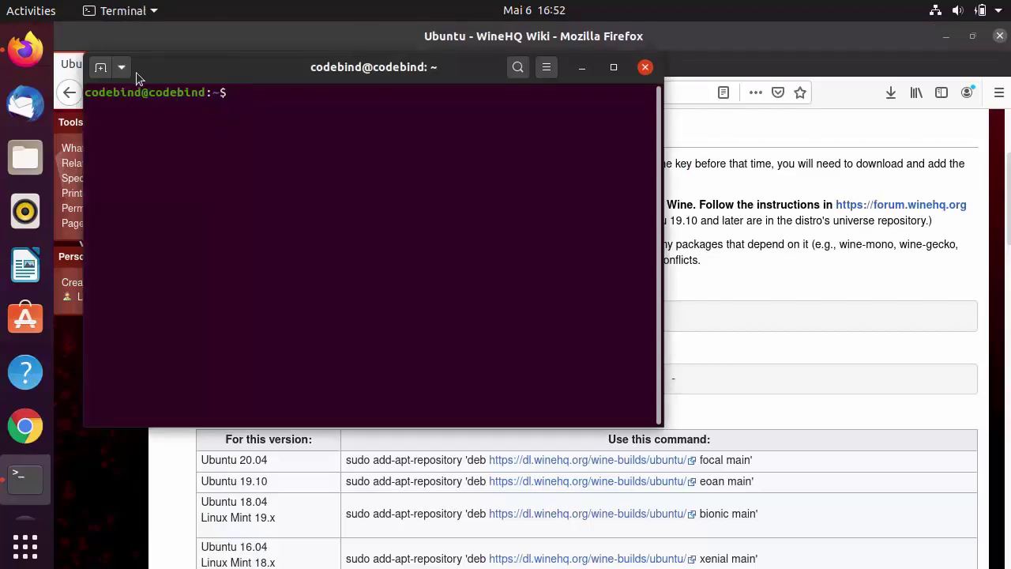
Open a new terminal with the 'my' profile and select the dpkg --add-architecture i386 line
{"action": "left_click", "coordinate": [122, 67]}
{"action": "left_click", "coordinate": [129, 124]}
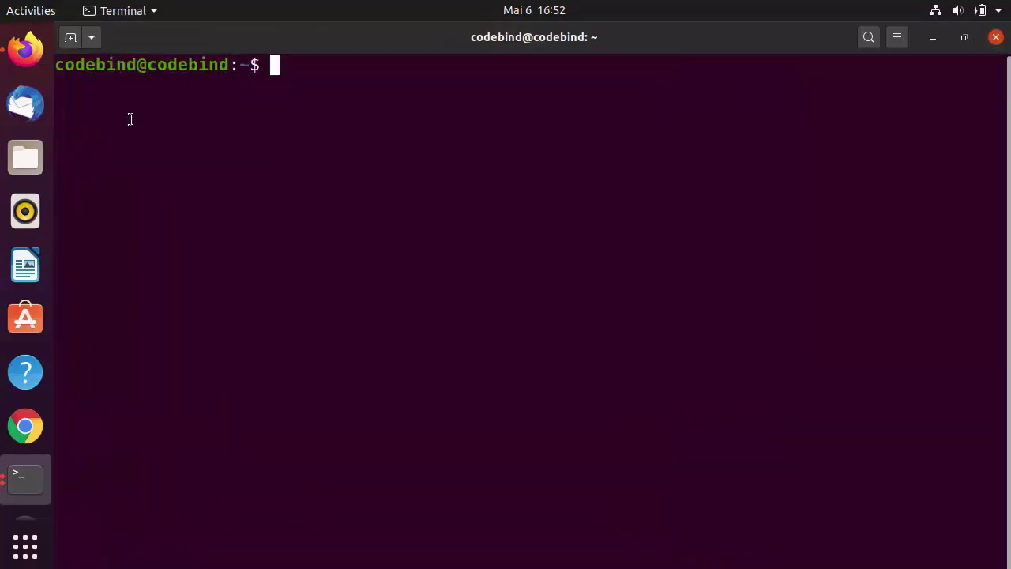
{"action": "left_click", "coordinate": [25, 49]}
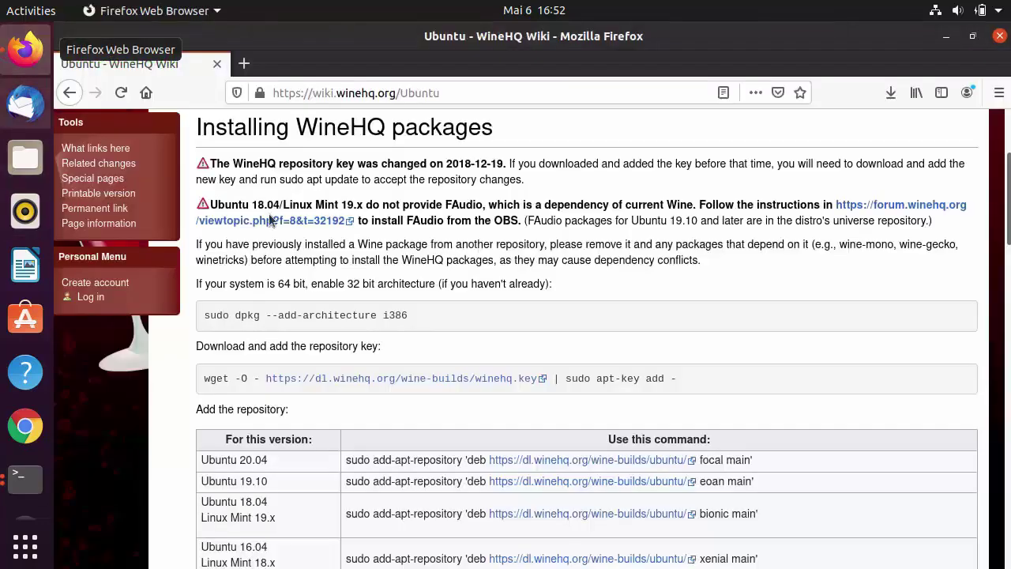
{"action": "triple_click", "coordinate": [225, 311]}
{"action": "key", "text": "ctrl+c"}
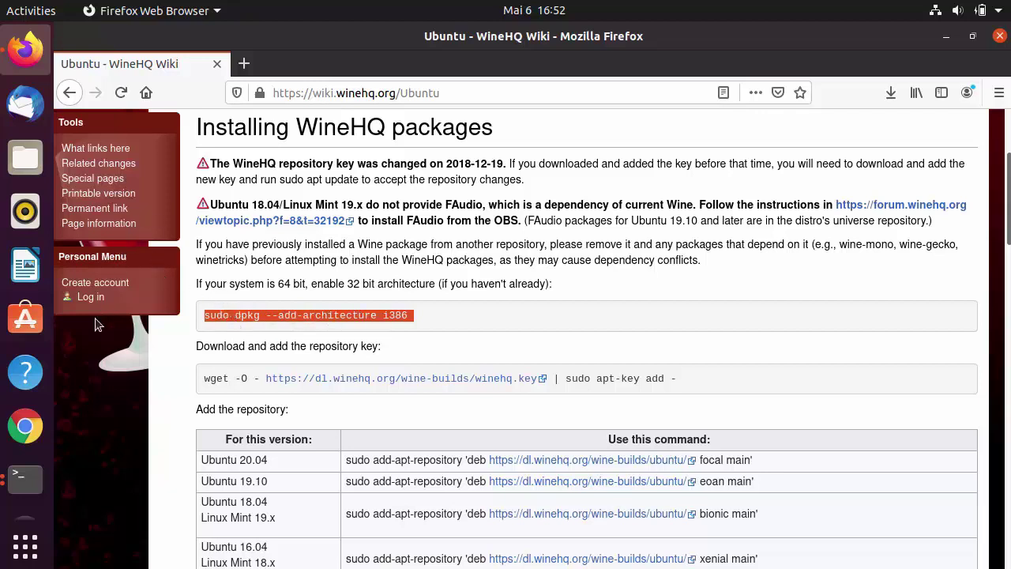
Run sudo dpkg --add-architecture i386 in the terminal, entering the account password
{"action": "key", "text": "alt+Tab"}
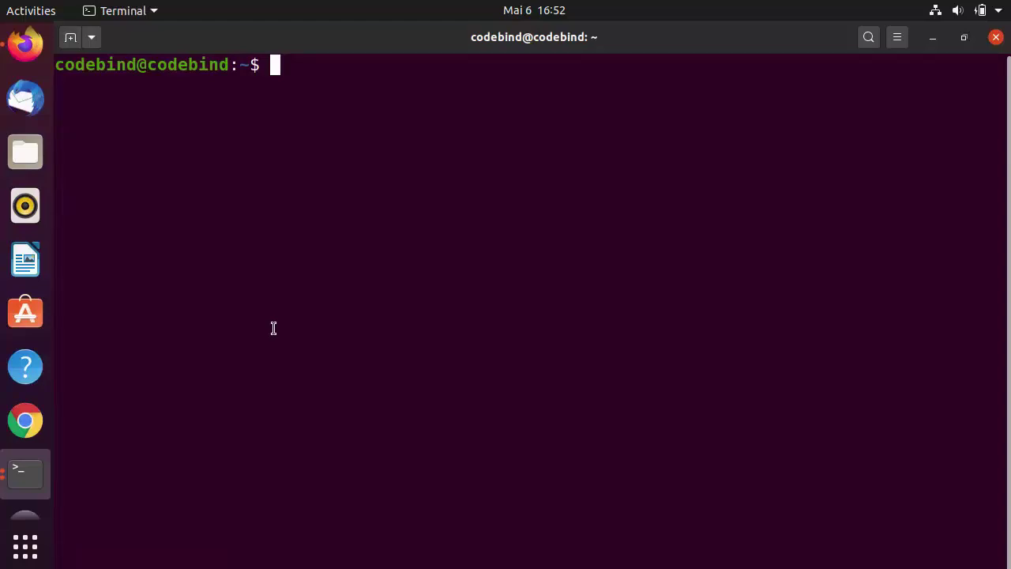
{"action": "key", "text": "ctrl+shift+v"}
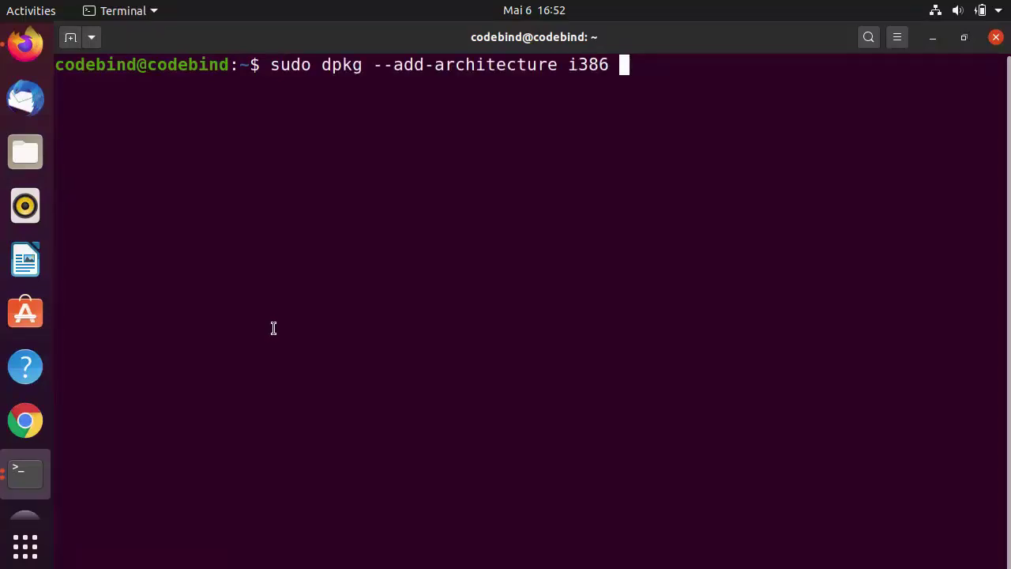
{"action": "key", "text": "Return"}
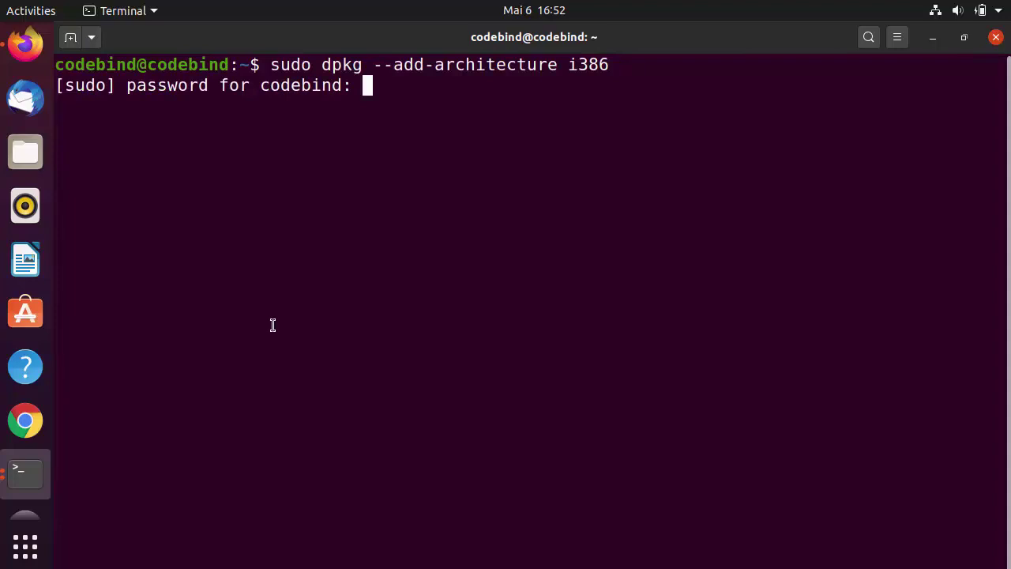
{"action": "key", "text": "Return"}
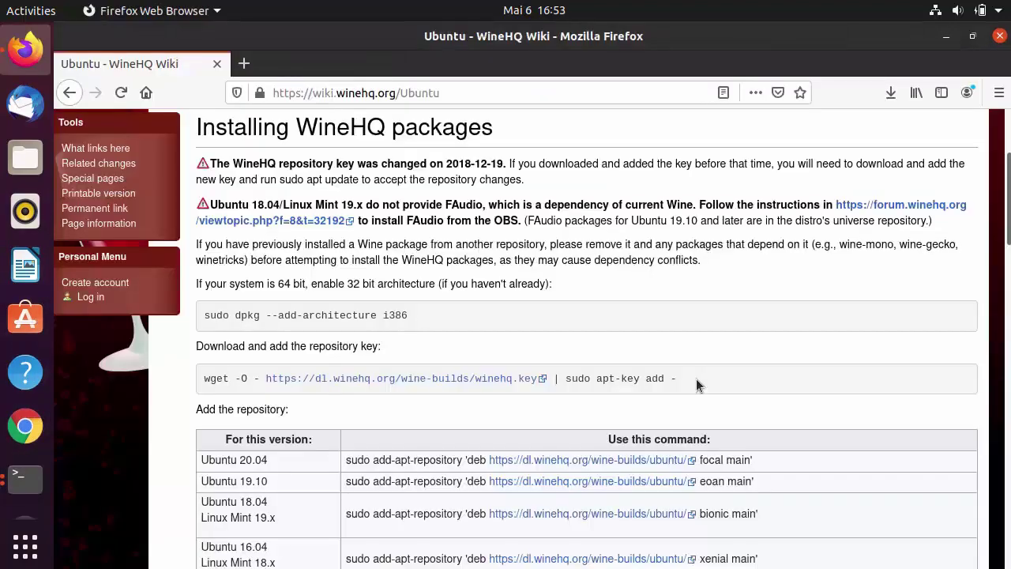
Copy and run the wget winehq.key | sudo apt-key add - command to add the key
{"action": "left_click_drag", "start_coordinate": [696, 384], "coordinate": [203, 385]}
{"action": "key", "text": "ctrl+c"}
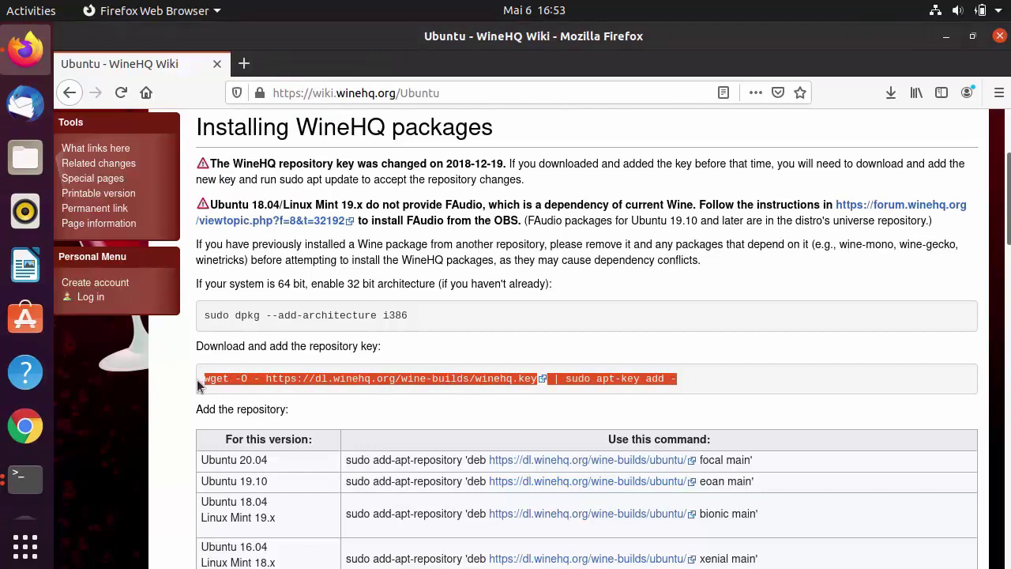
{"action": "left_click", "coordinate": [24, 474]}
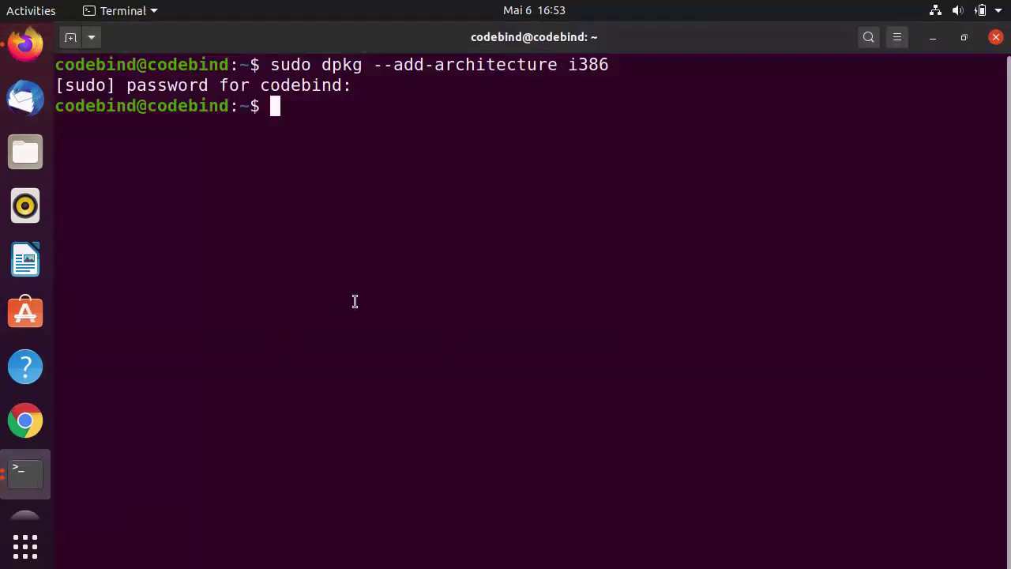
{"action": "key", "text": "ctrl+shift+v"}
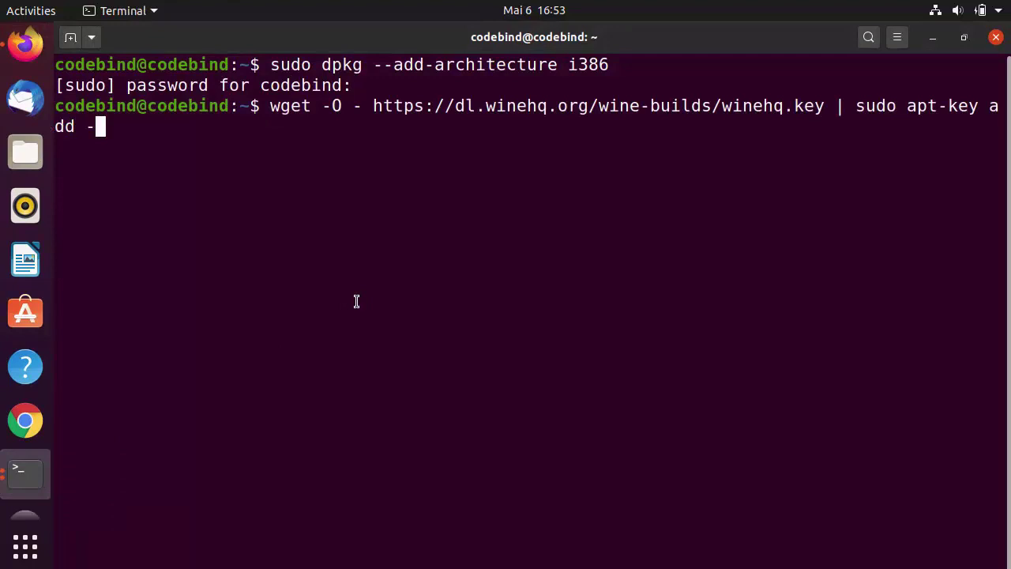
{"action": "key", "text": "Return"}
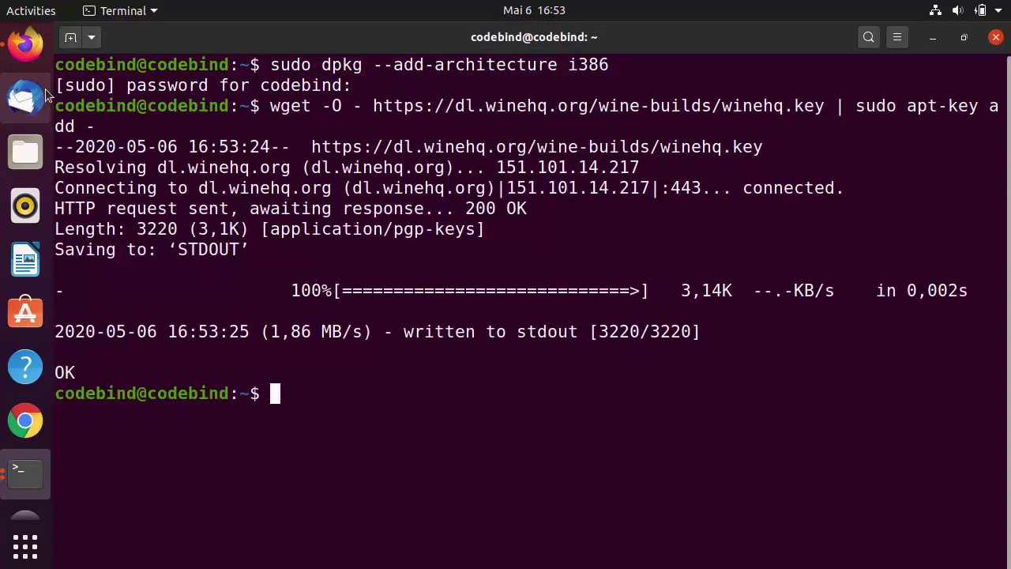
{"action": "left_click", "coordinate": [25, 45]}
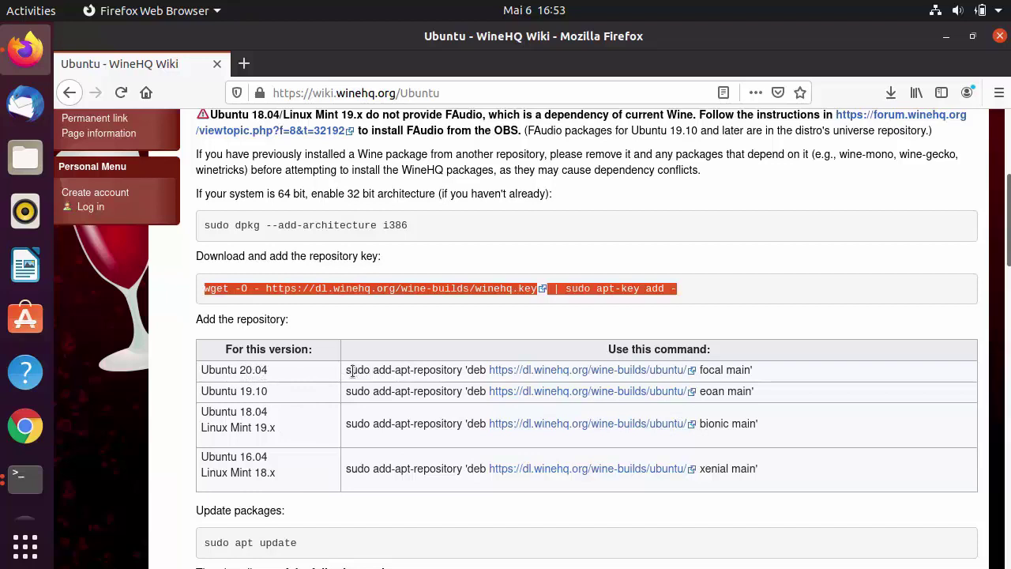
Copy and run the add-apt-repository command for the Ubuntu 20.04 focal WineHQ repository
{"action": "left_click_drag", "start_coordinate": [349, 371], "coordinate": [750, 369]}
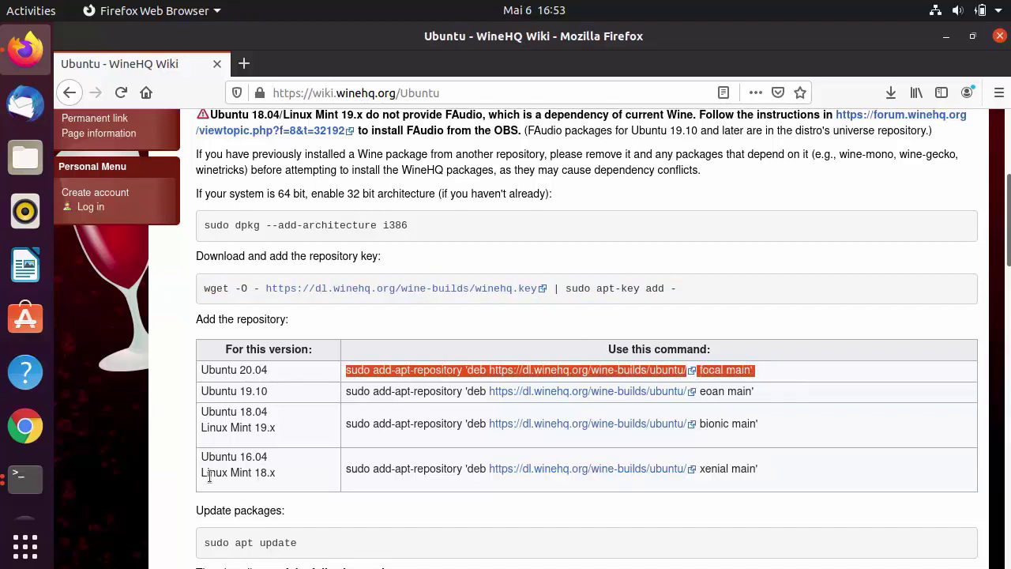
{"action": "left_click", "coordinate": [25, 474]}
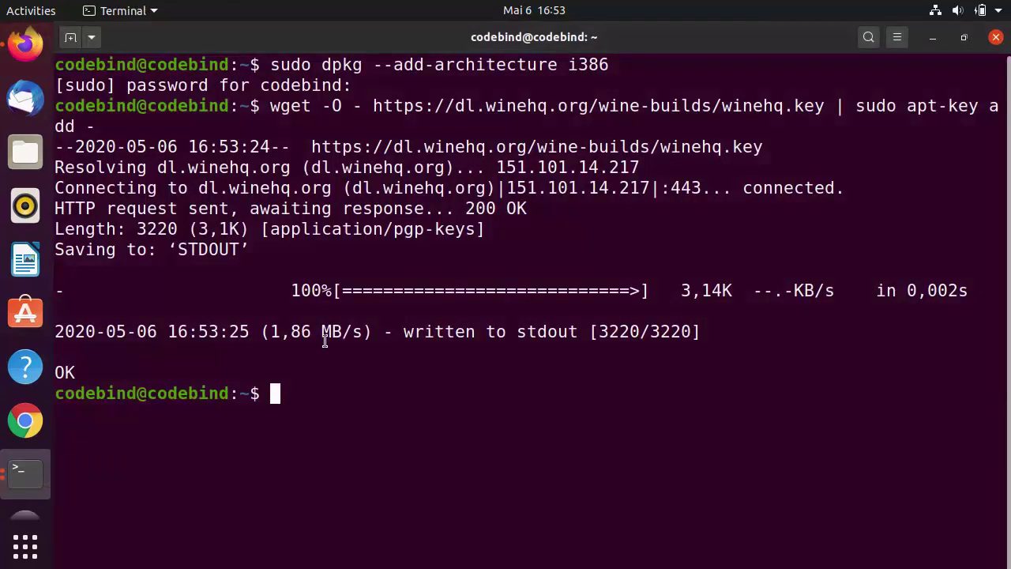
{"action": "type", "text": "sudo add-apt-repository 'deb https://dl.winehq.org/wine-builds/ubuntu/ focal main'"}
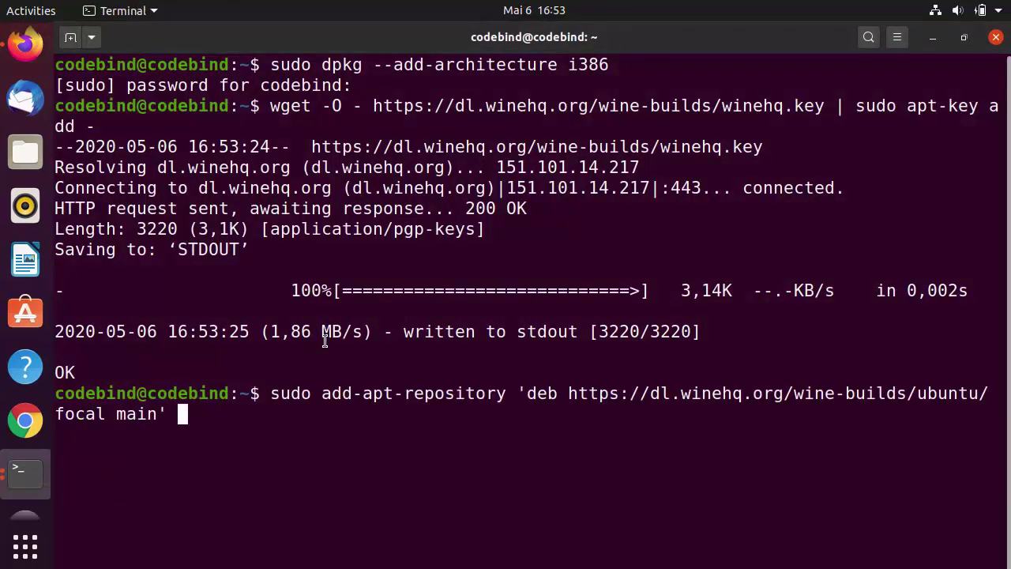
{"action": "key", "text": "Return"}
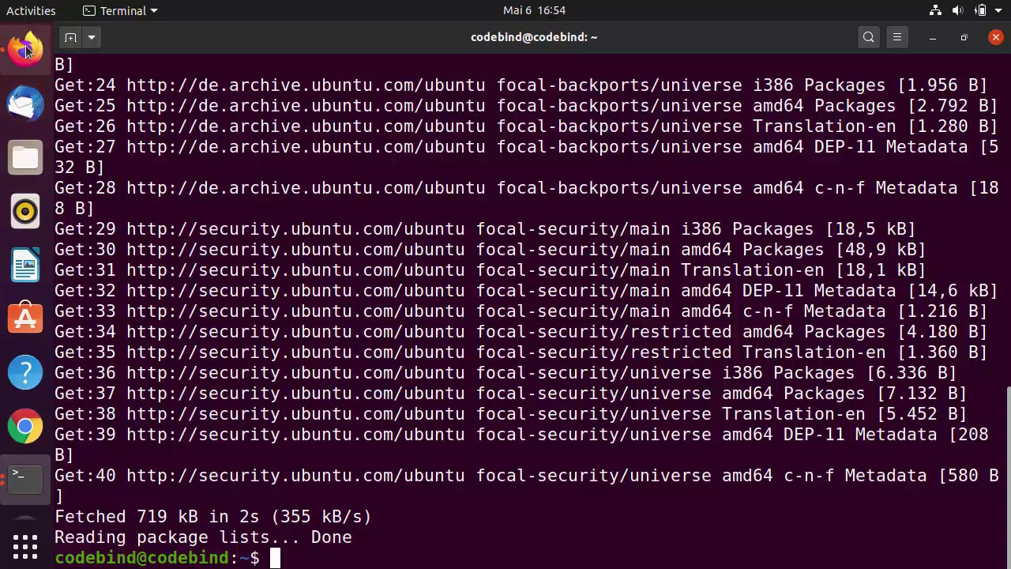
Copy 'sudo apt update' from the wiki and run it to refresh package lists
{"action": "left_click", "coordinate": [26, 50]}
{"action": "scroll", "coordinate": [325, 480], "scroll_direction": "down", "scroll_amount": 1}
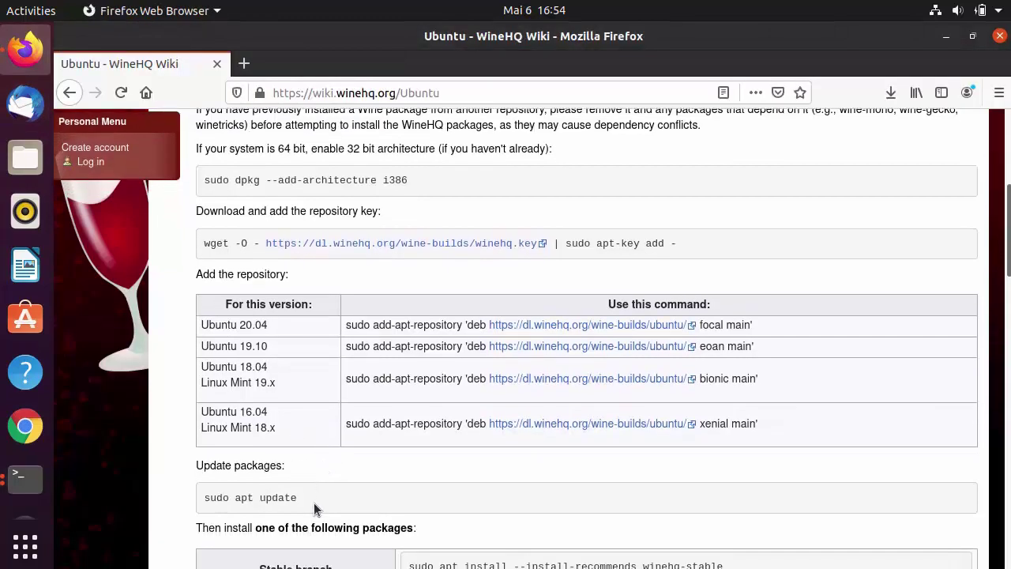
{"action": "left_click_drag", "start_coordinate": [299, 498], "coordinate": [204, 495]}
{"action": "key", "text": "ctrl+c"}
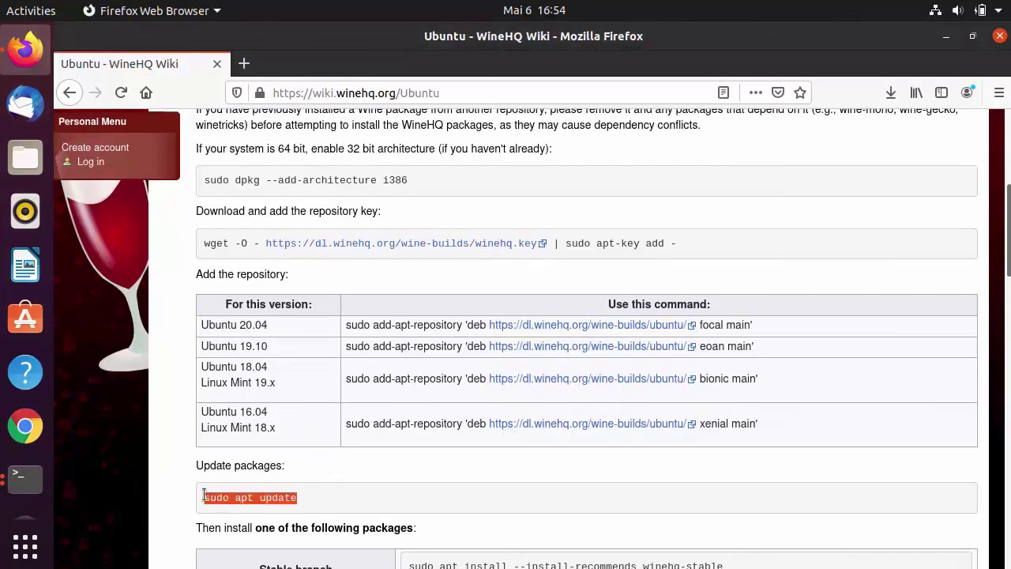
{"action": "left_click", "coordinate": [26, 474]}
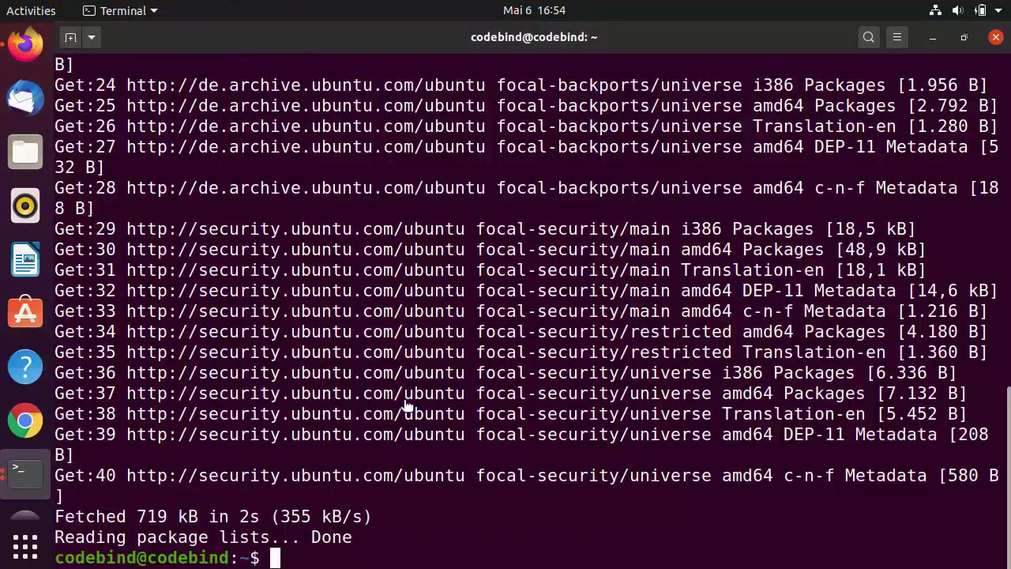
{"action": "key", "text": "ctrl+shift+v"}
{"action": "key", "text": "Return"}
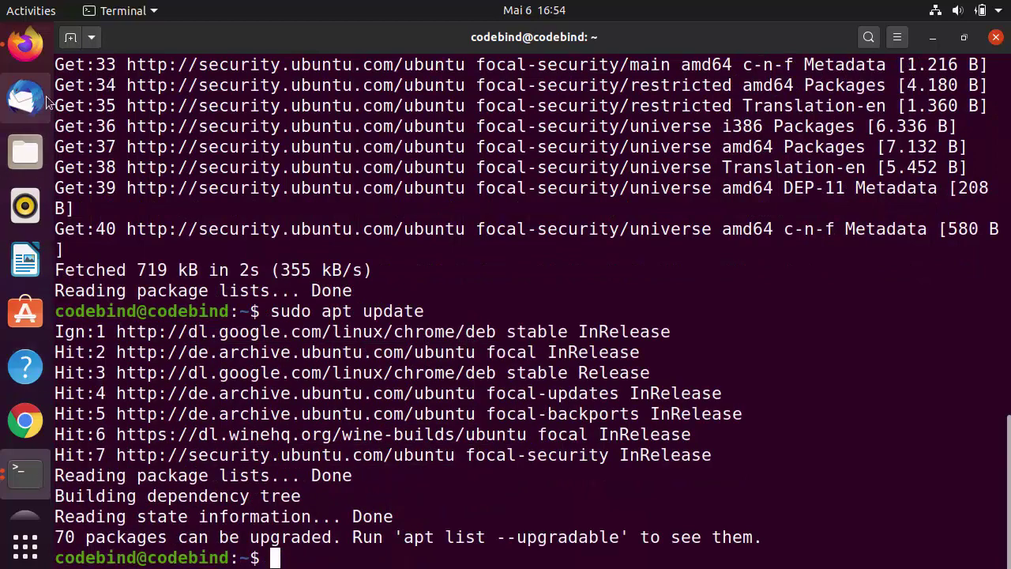
{"action": "left_click", "coordinate": [25, 46]}
Select the 'sudo apt install --install-recommends winehq-stable' command on the wiki page
{"action": "scroll", "coordinate": [436, 324], "scroll_direction": "down", "scroll_amount": 2}
{"action": "scroll", "coordinate": [436, 324], "scroll_direction": "down", "scroll_amount": 4}
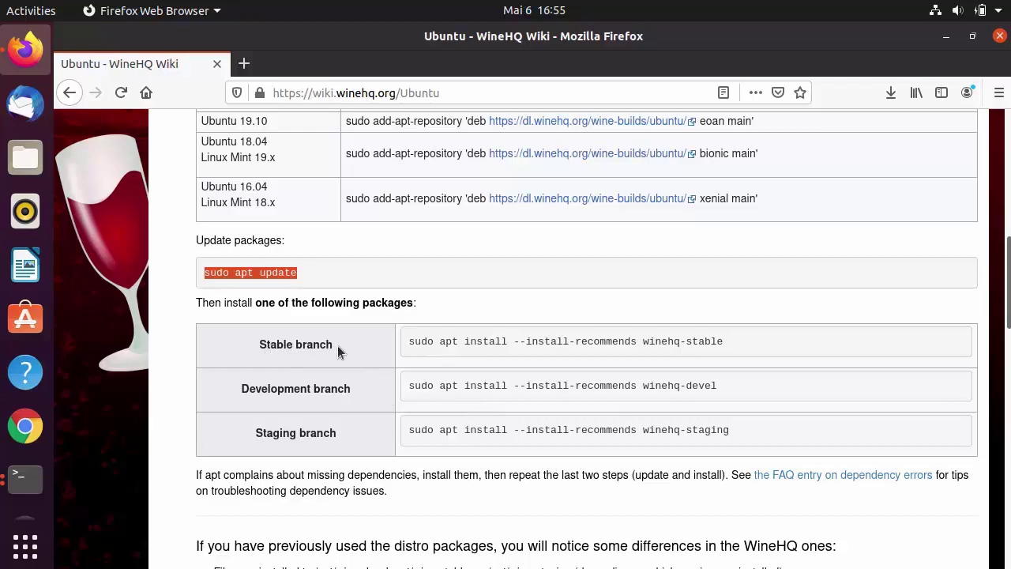
{"action": "left_click_drag", "start_coordinate": [414, 343], "coordinate": [625, 349]}
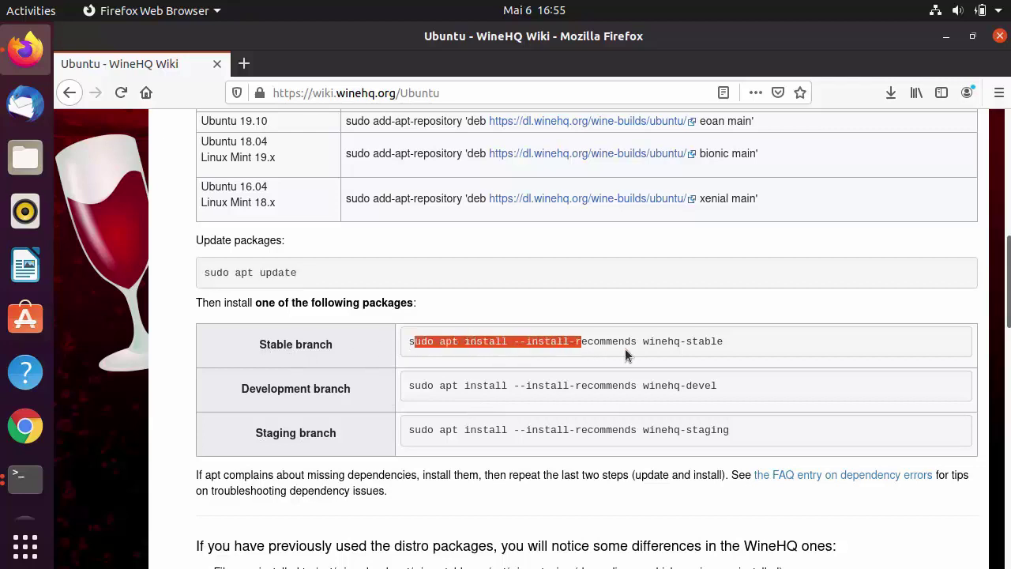
{"action": "left_click_drag", "start_coordinate": [724, 342], "coordinate": [408, 339]}
{"action": "key", "text": "ctrl+c"}
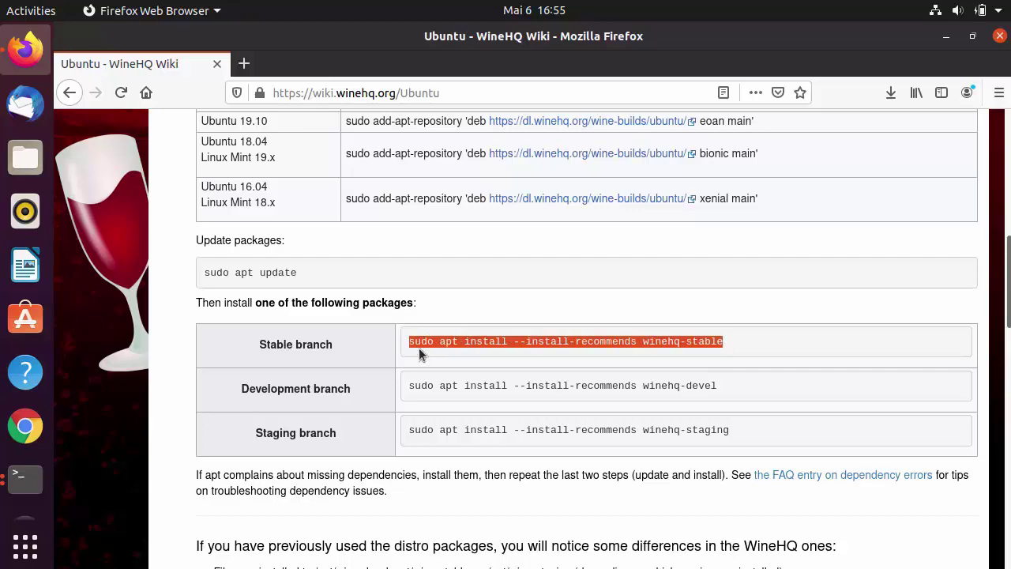
Clear the terminal, run the winehq-stable install command, and confirm with y
{"action": "left_click", "coordinate": [27, 488]}
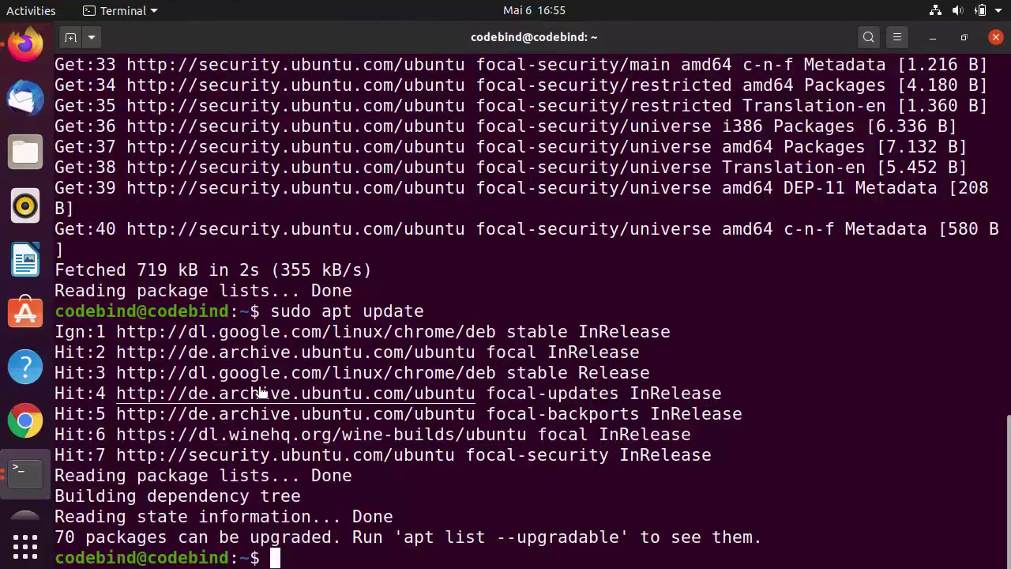
{"action": "type", "text": "clear"}
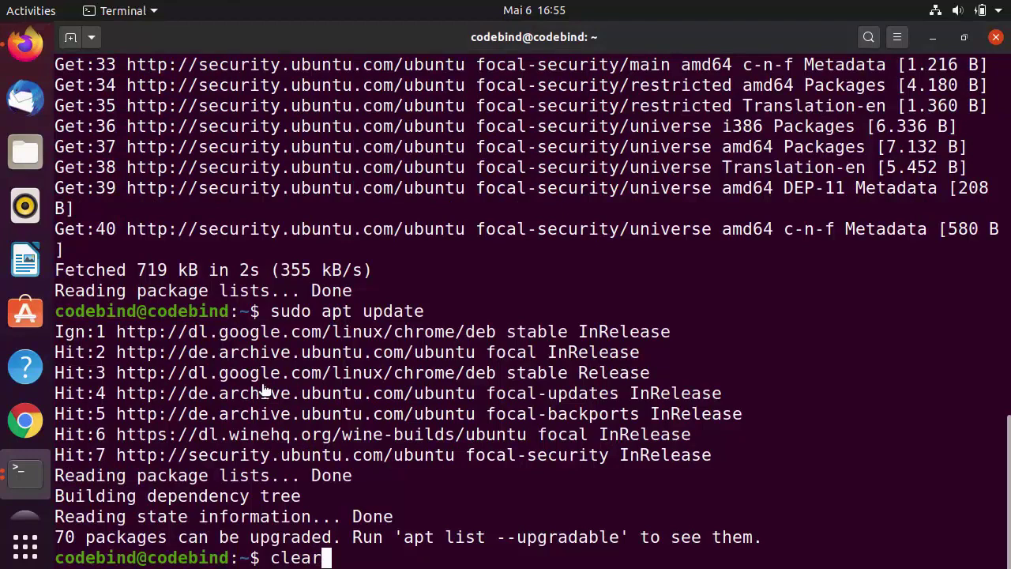
{"action": "key", "text": "Return"}
{"action": "key", "text": "ctrl+shift+v"}
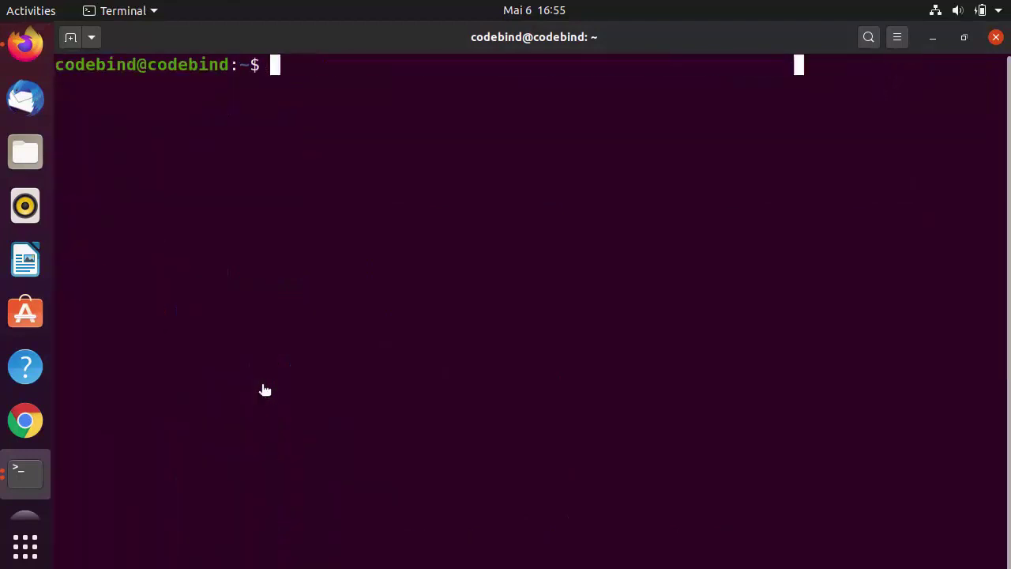
{"action": "key", "text": "Return"}
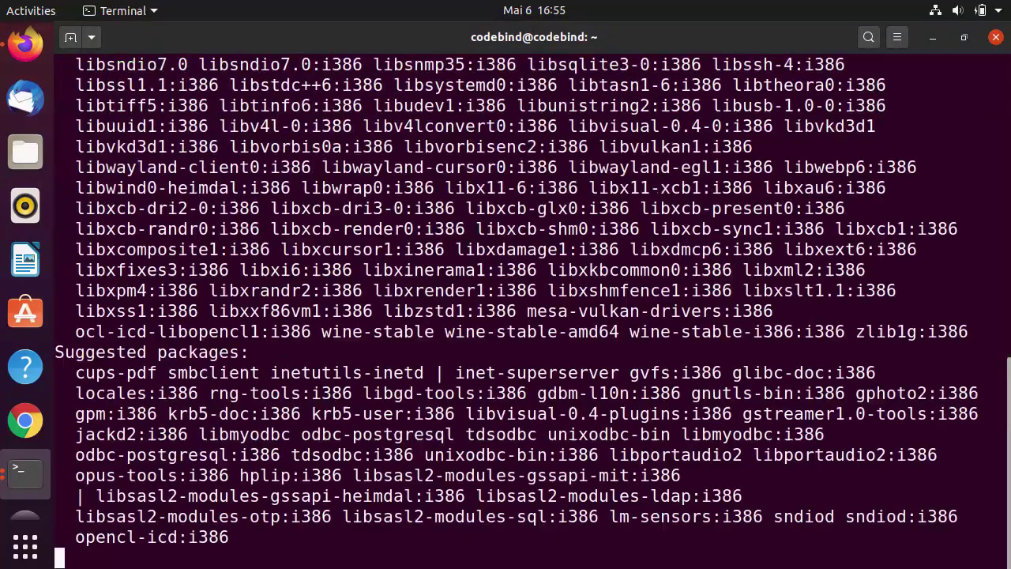
{"action": "type", "text": "y"}
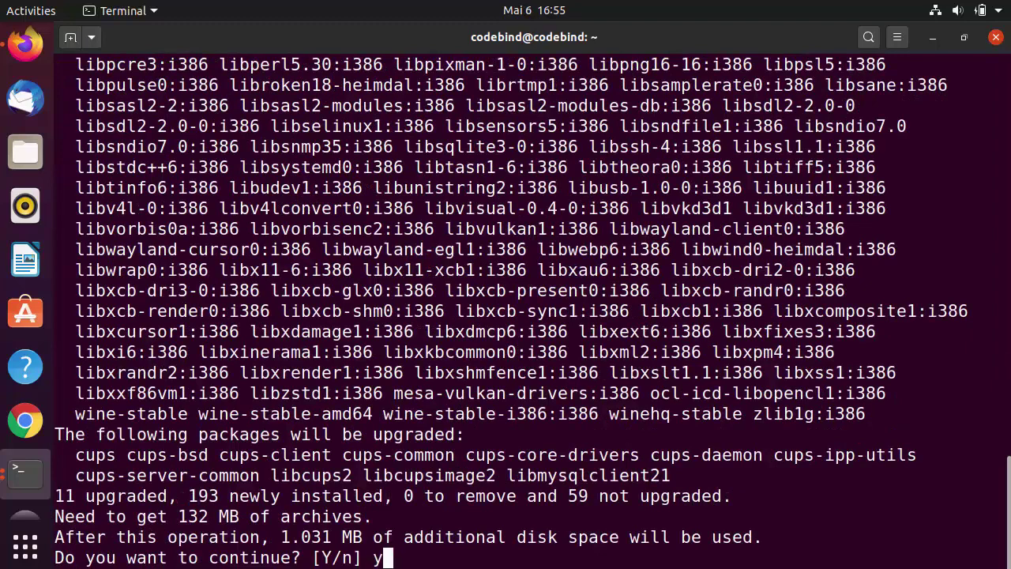
{"action": "key", "text": "Return"}
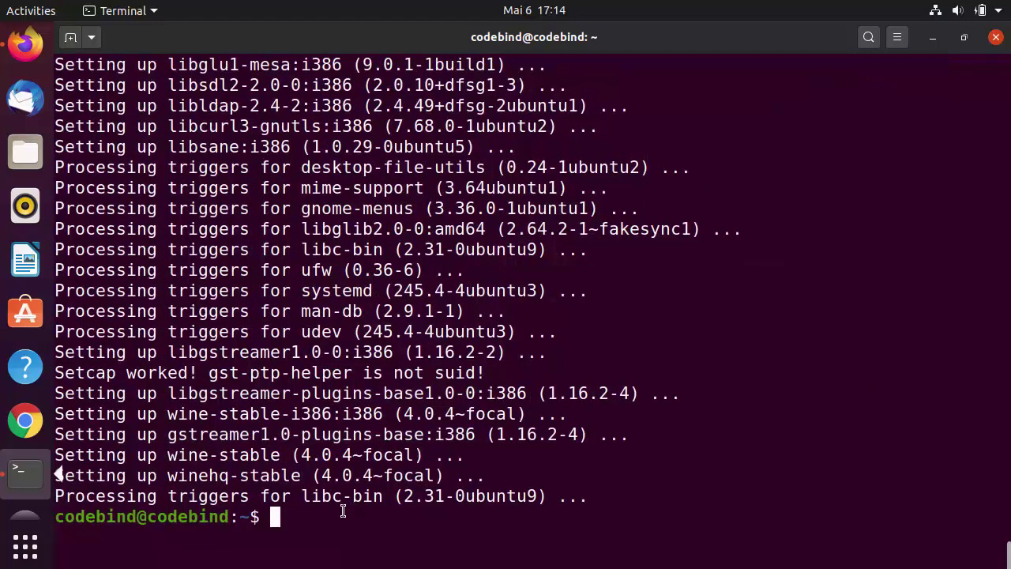
Clear the terminal and run wine --version, which reports wine-4.0.4
{"action": "type", "text": "clear"}
{"action": "key", "text": "Return"}
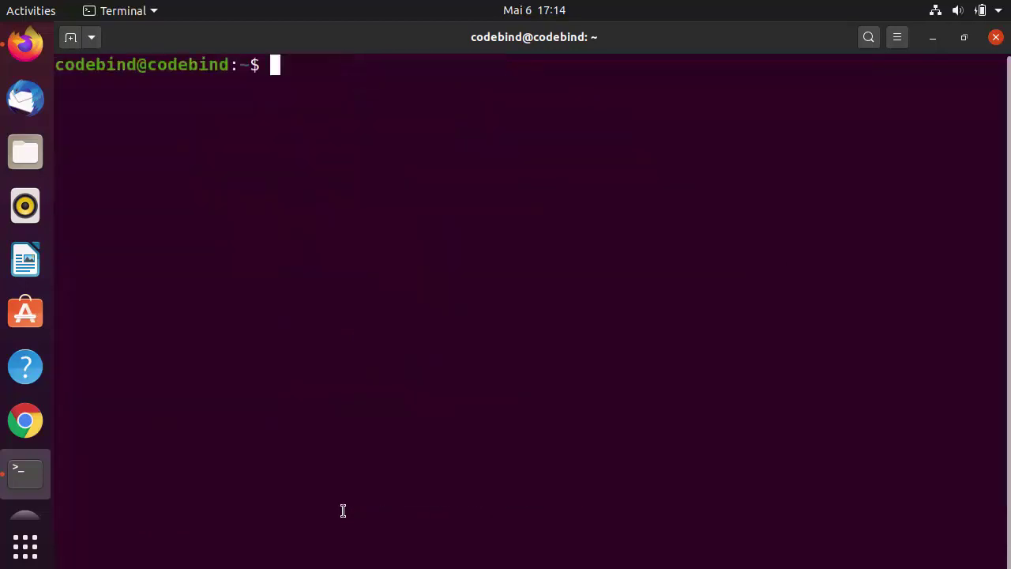
{"action": "type", "text": "wine "}
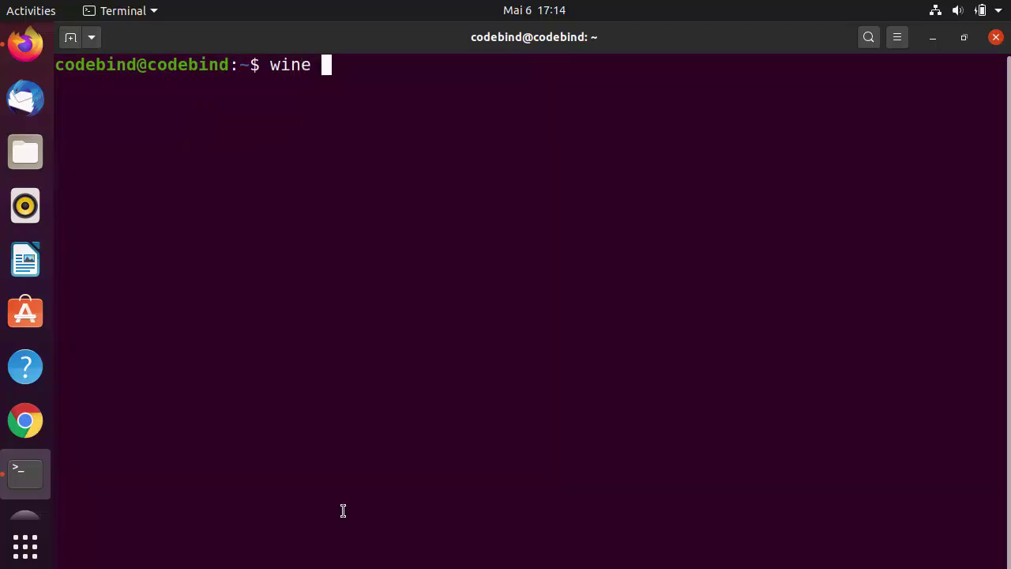
{"action": "type", "text": "--version"}
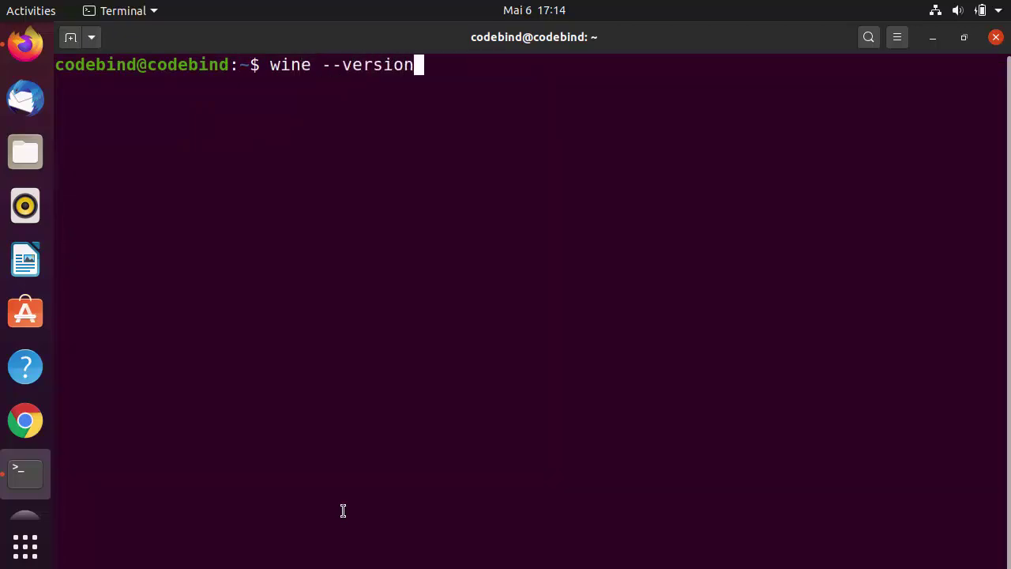
{"action": "key", "text": "Return"}
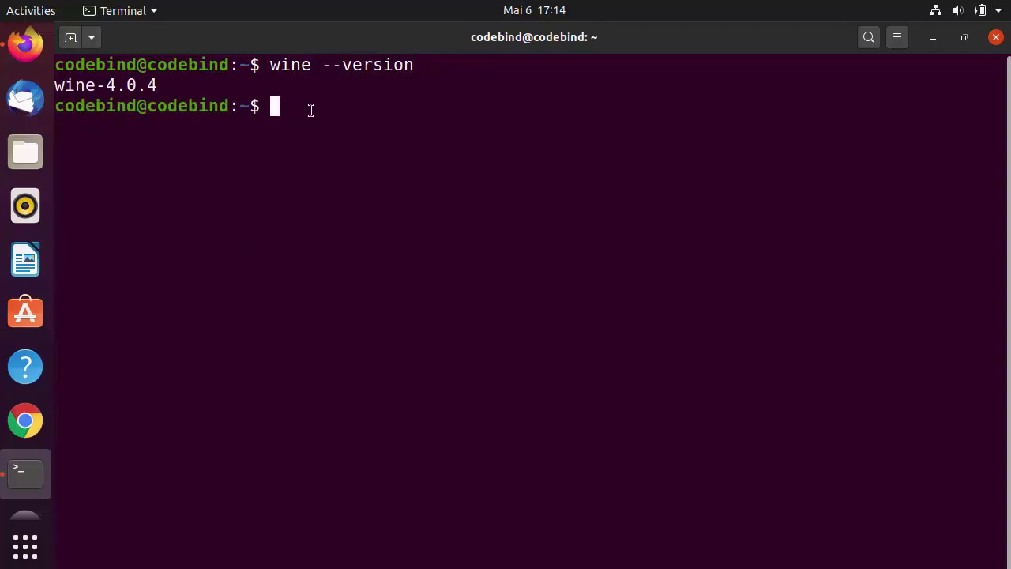
Run wine on its own to print its usage help
{"action": "type", "text": "wine"}
{"action": "key", "text": "Return"}
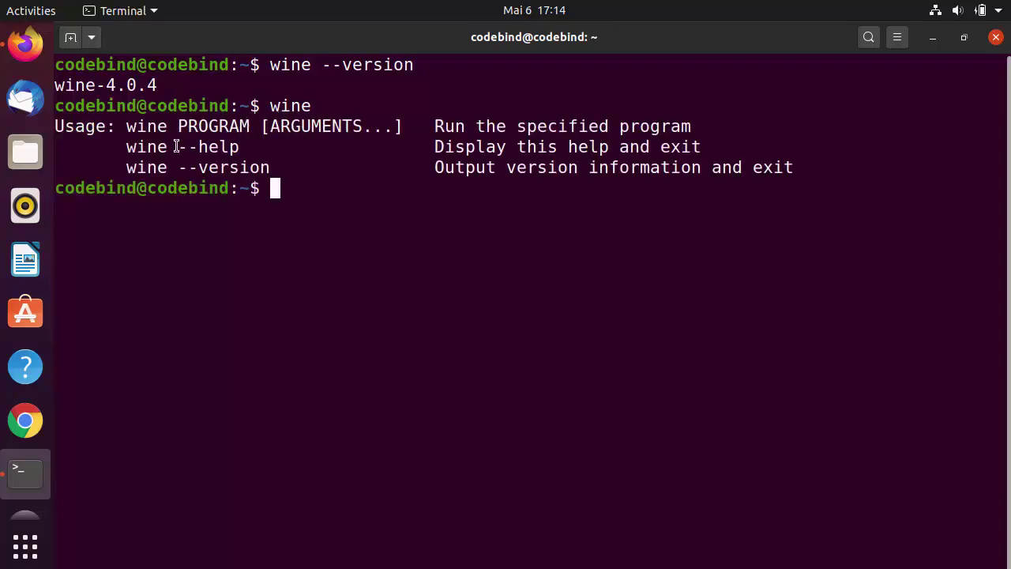
{"action": "left_click_drag", "start_coordinate": [127, 147], "coordinate": [240, 147]}
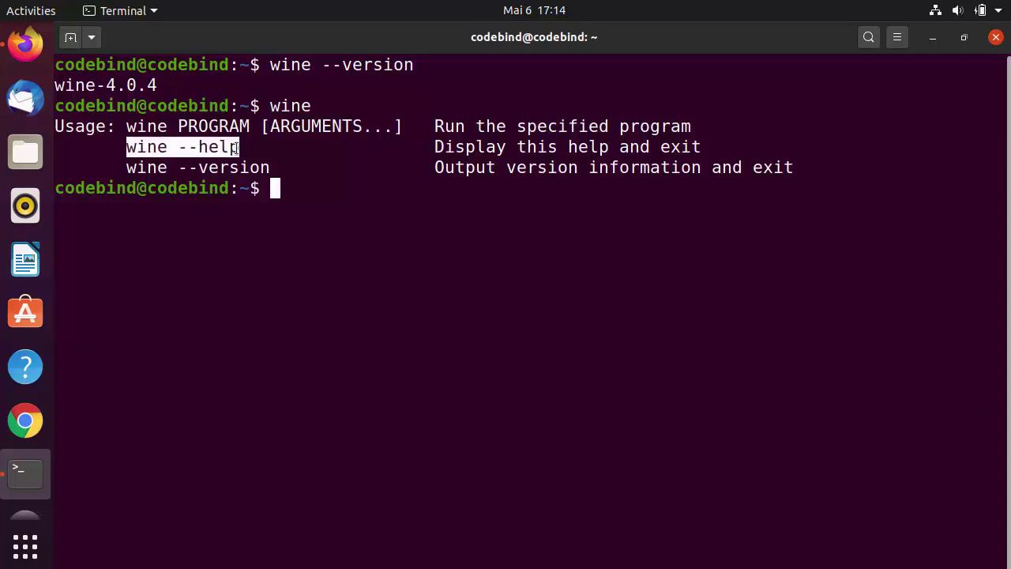
{"action": "left_click", "coordinate": [303, 192]}
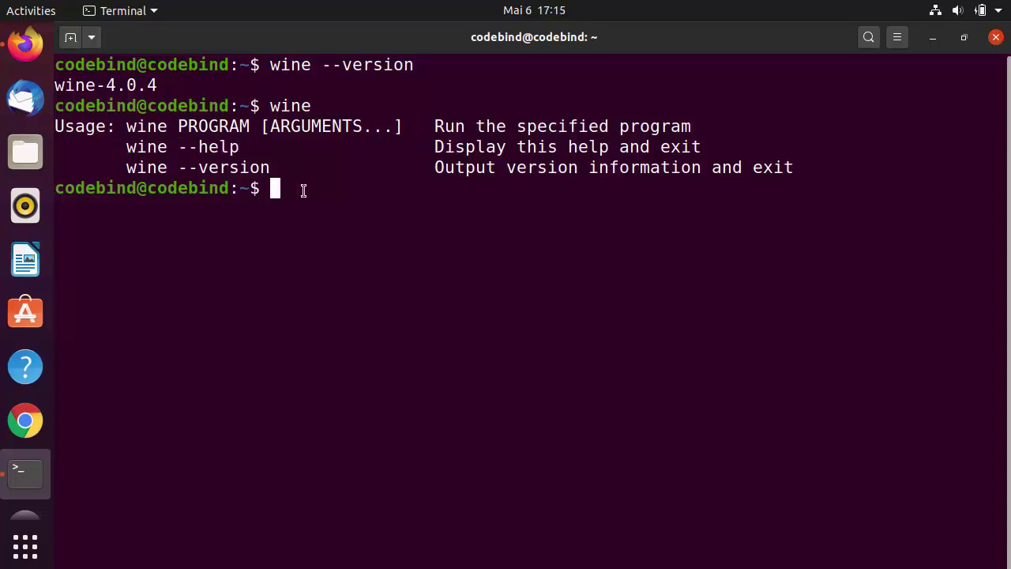
Run wine --help, then enter winecfg at the prompt
{"action": "type", "text": "wine"}
{"action": "key", "text": "Up"}
{"action": "key", "text": "Up"}
{"action": "key", "text": "BackSpace"}
{"action": "key", "text": "BackSpace"}
{"action": "key", "text": "BackSpace"}
{"action": "key", "text": "BackSpace"}
{"action": "key", "text": "BackSpace"}
{"action": "key", "text": "BackSpace"}
{"action": "key", "text": "BackSpace"}
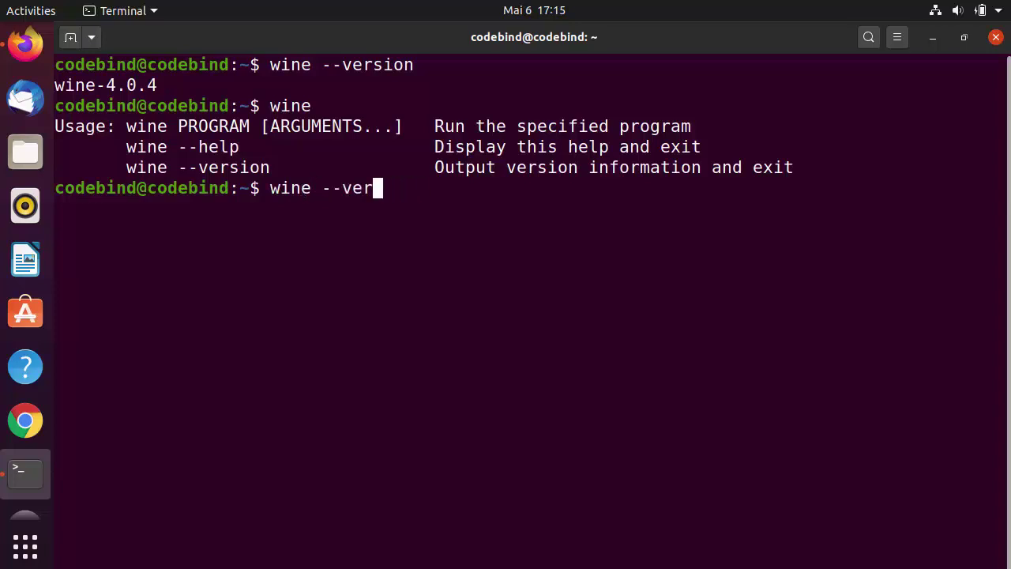
{"action": "type", "text": "he"}
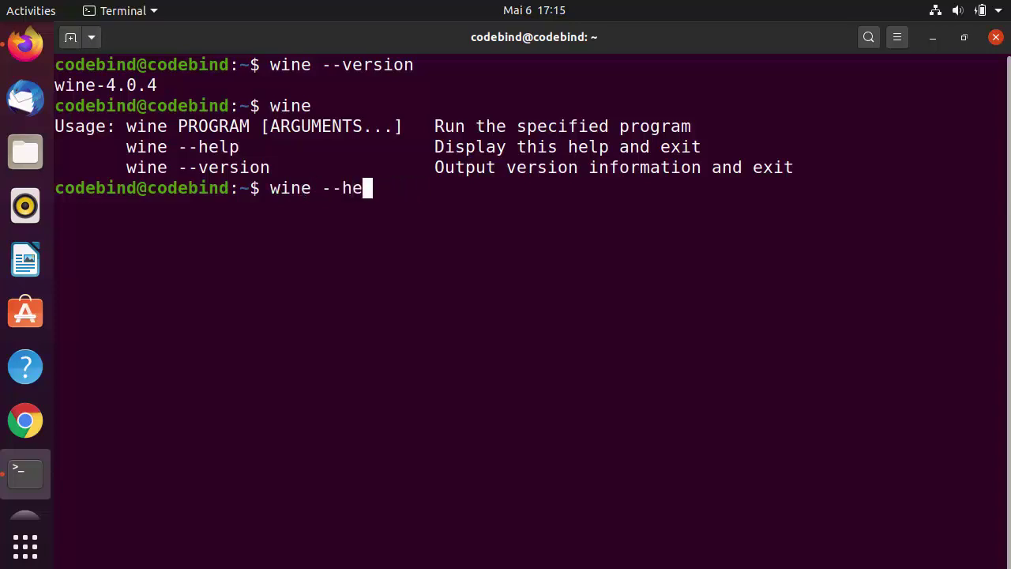
{"action": "type", "text": "lp"}
{"action": "key", "text": "Return"}
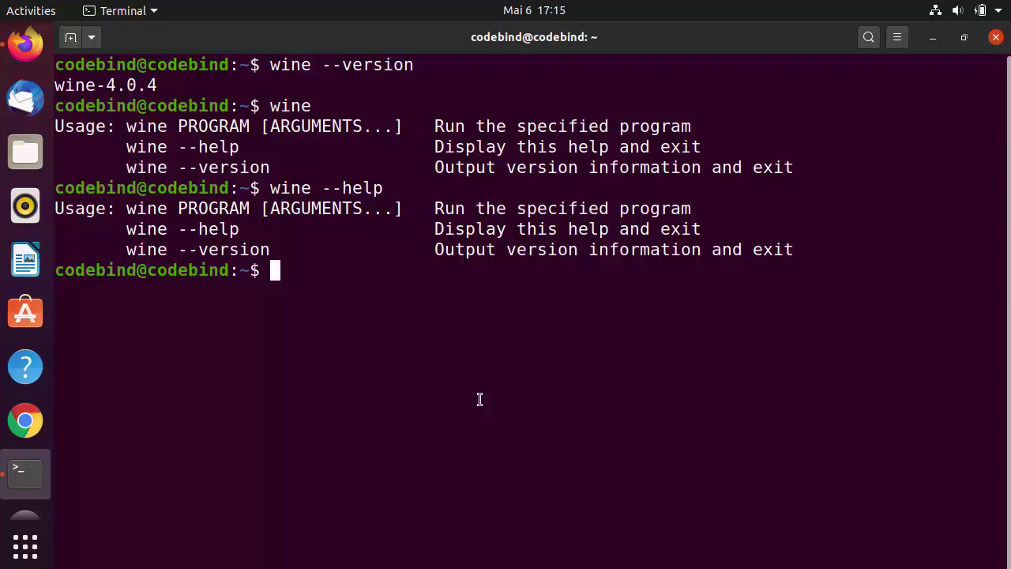
{"action": "type", "text": "winecfg"}
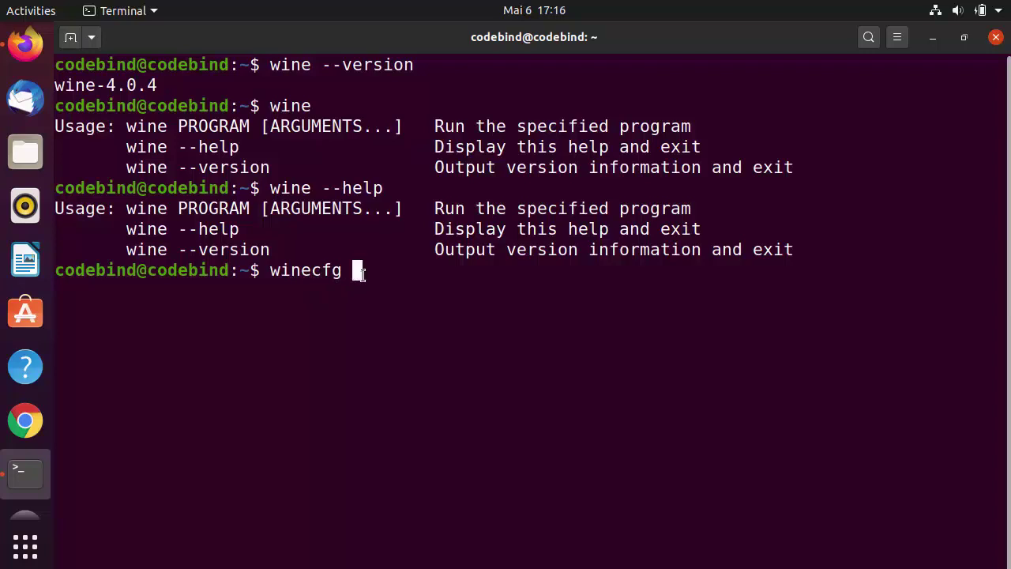
Launch winecfg, centre its window, and choose Add application on the Applications tab
{"action": "key", "text": "Return"}
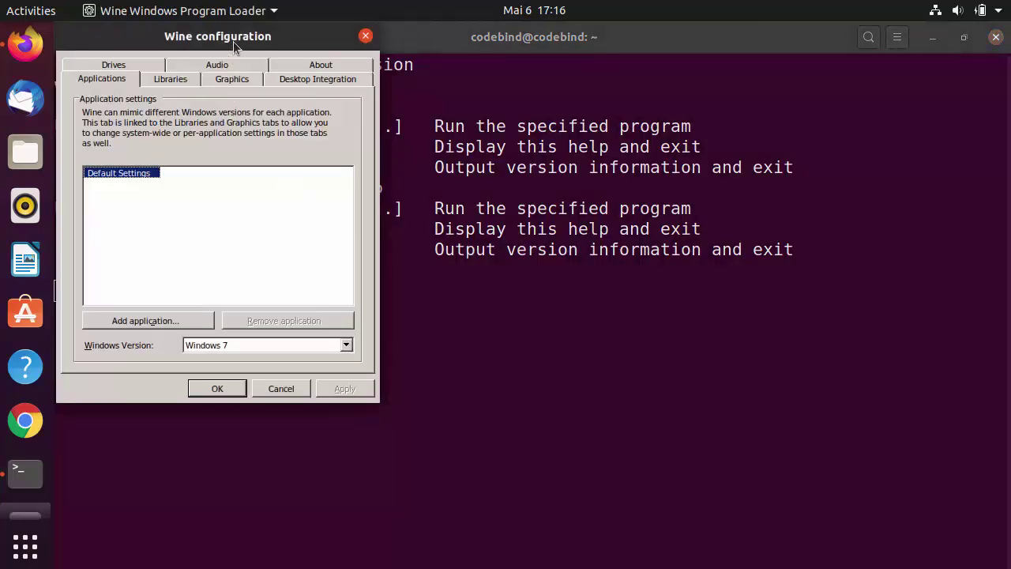
{"action": "left_click_drag", "start_coordinate": [234, 47], "coordinate": [495, 96]}
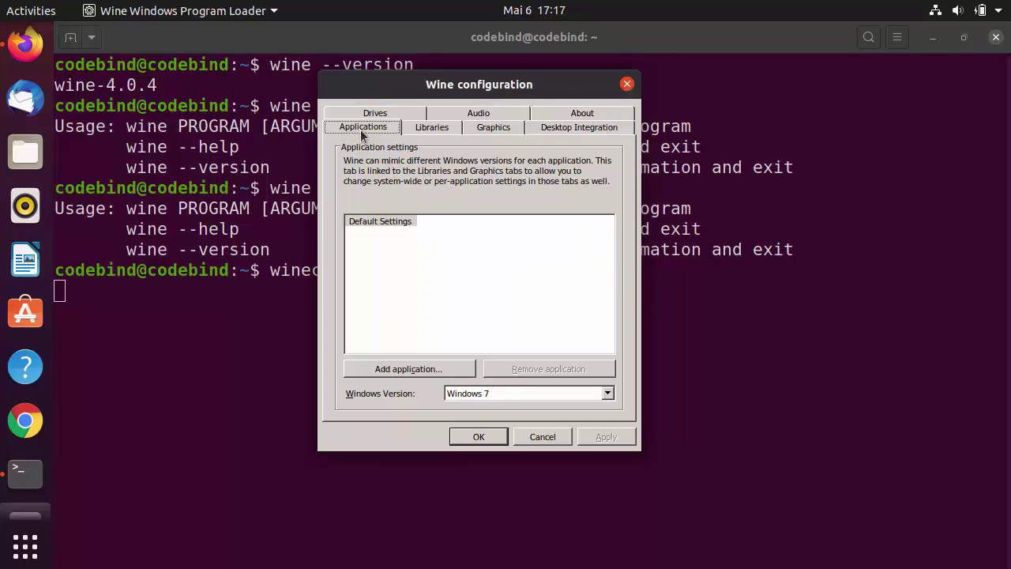
{"action": "left_click", "coordinate": [398, 369]}
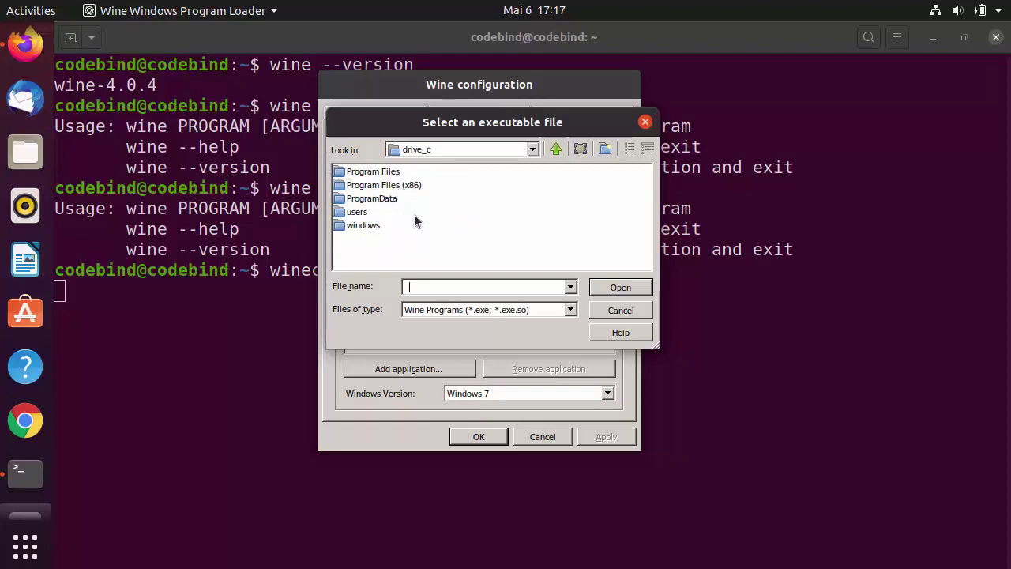
Cancel the file picker and apply Windows 10 as the Windows version
{"action": "left_click", "coordinate": [621, 311]}
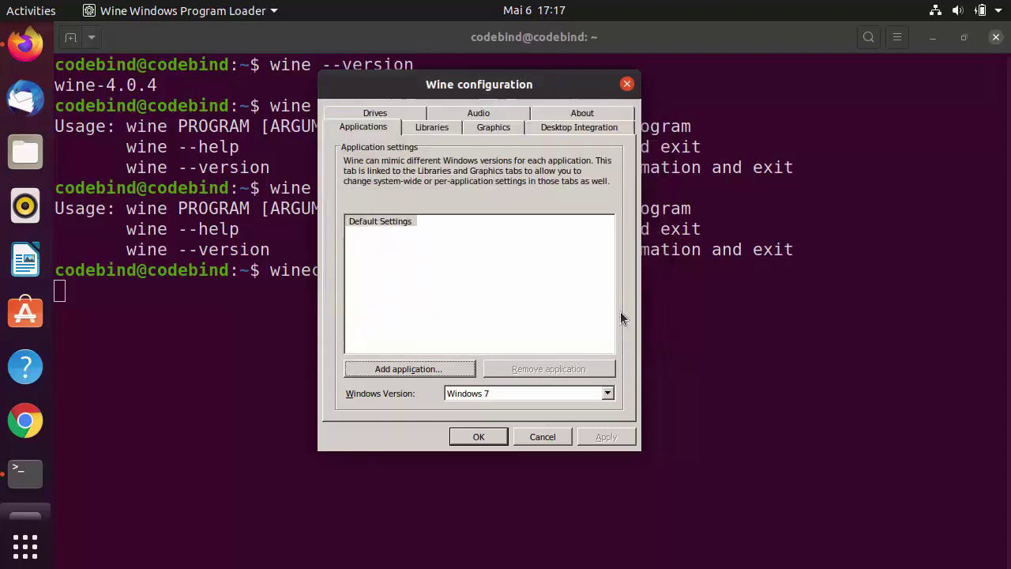
{"action": "left_click", "coordinate": [606, 392]}
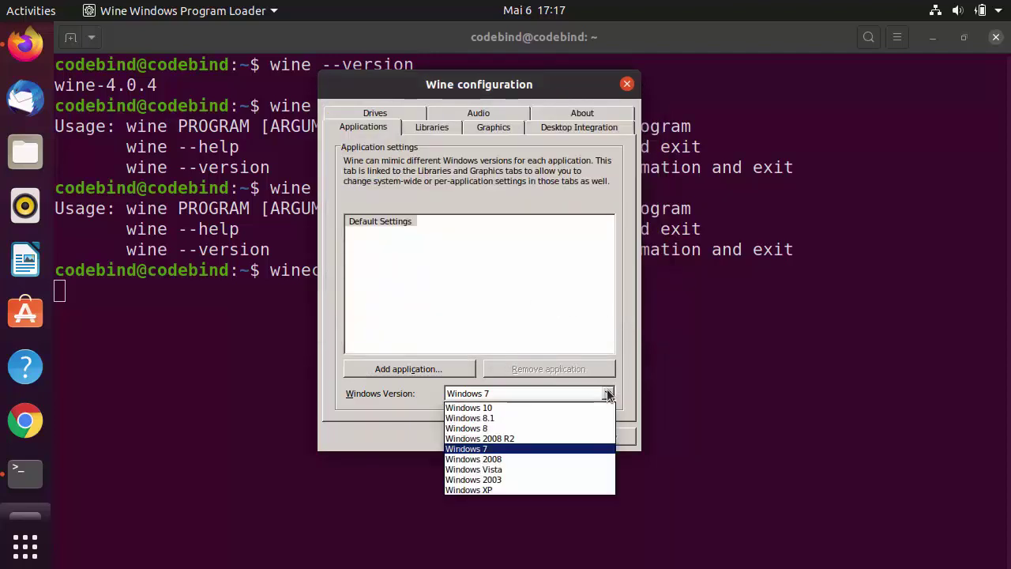
{"action": "left_click", "coordinate": [495, 408]}
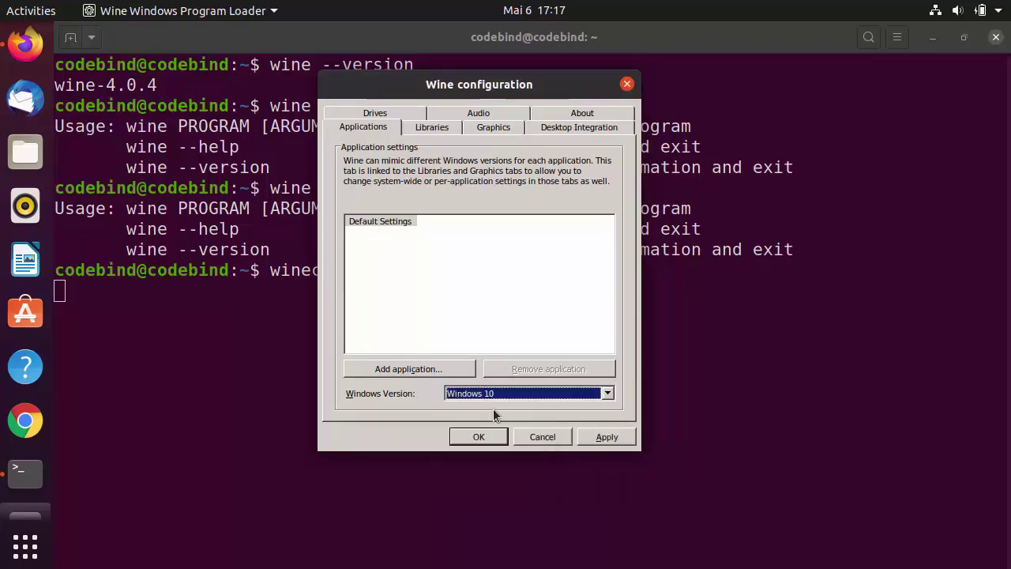
{"action": "left_click", "coordinate": [605, 437]}
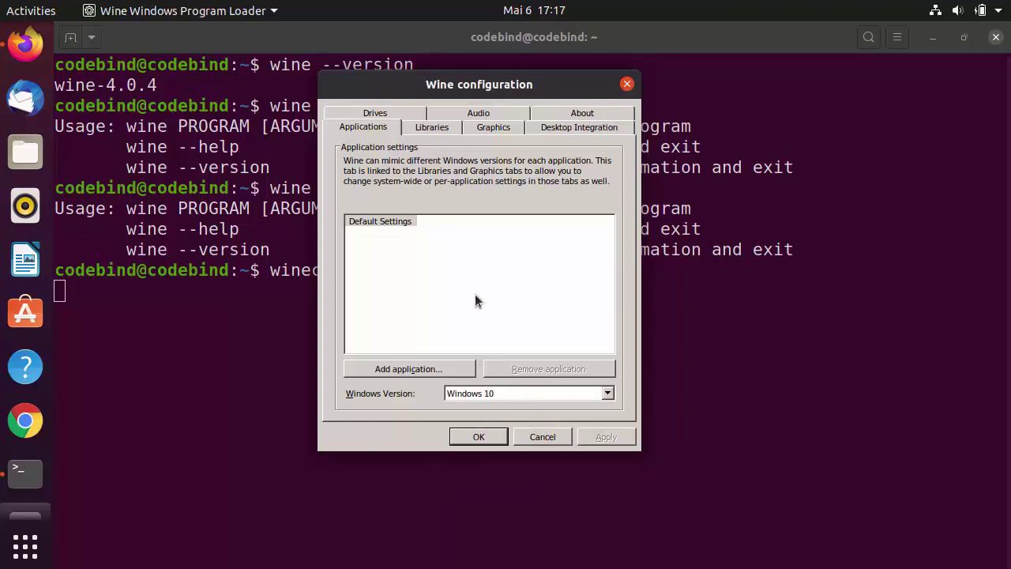
Browse the Libraries, Graphics, Desktop Integration and About tabs, then cancel Wine configuration
{"action": "left_click", "coordinate": [435, 129]}
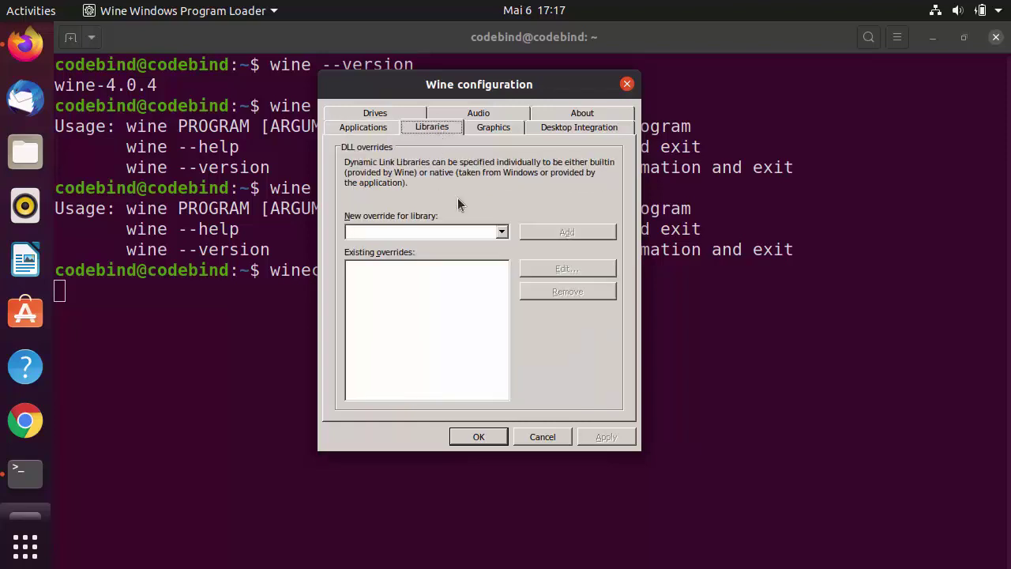
{"action": "left_click", "coordinate": [499, 127]}
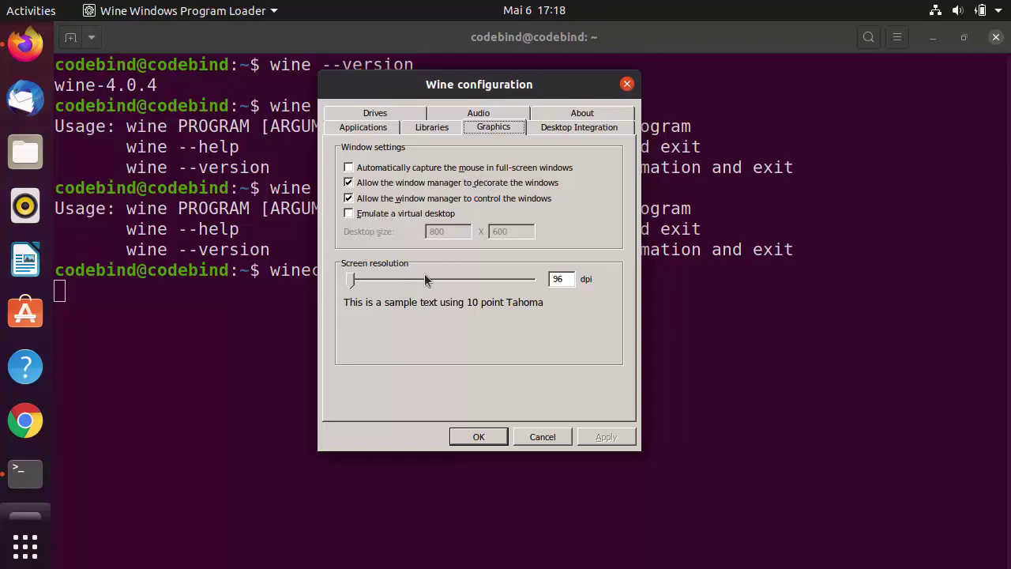
{"action": "left_click", "coordinate": [559, 129]}
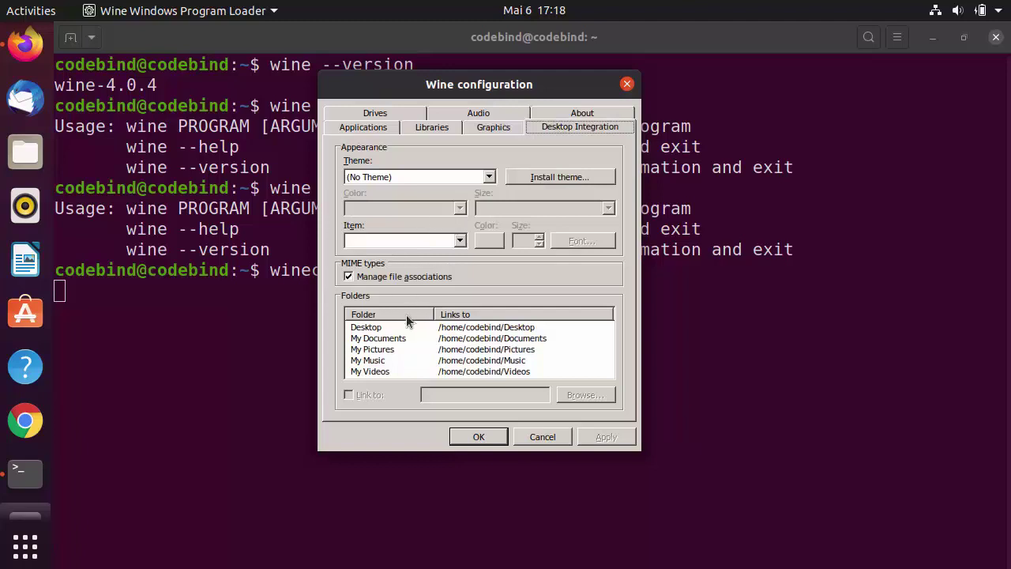
{"action": "left_click", "coordinate": [566, 123]}
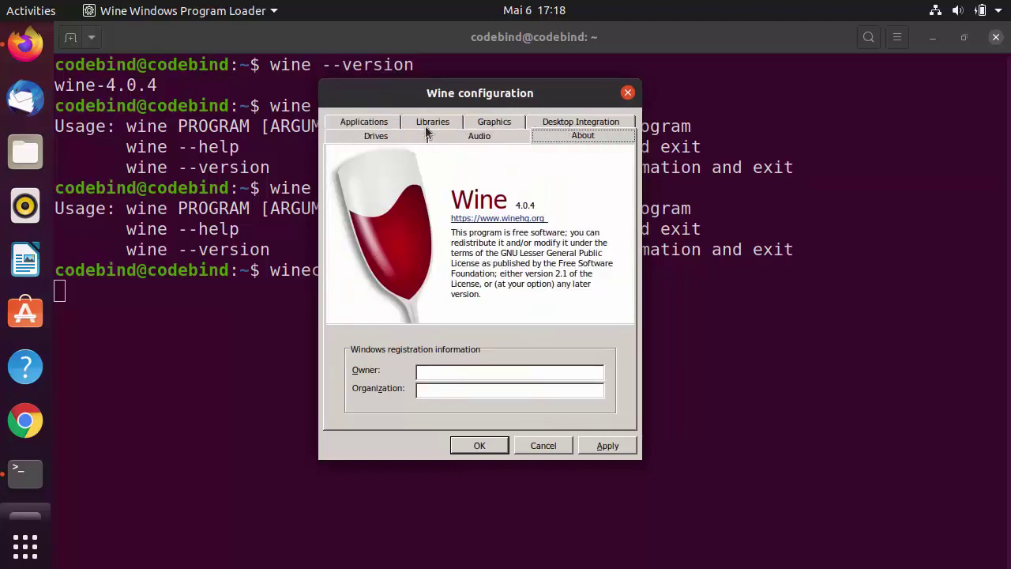
{"action": "left_click", "coordinate": [376, 125]}
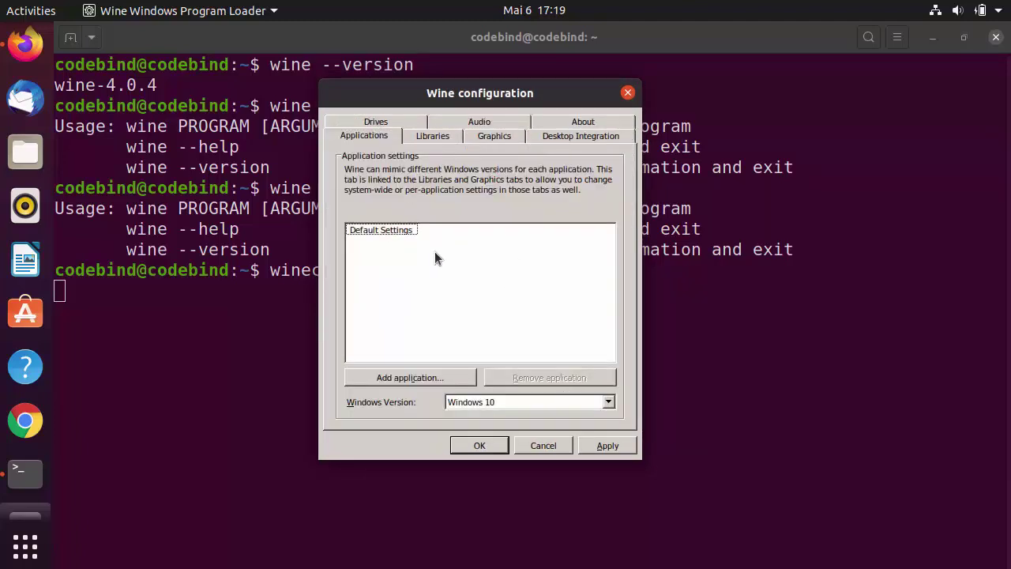
{"action": "left_click", "coordinate": [536, 445]}
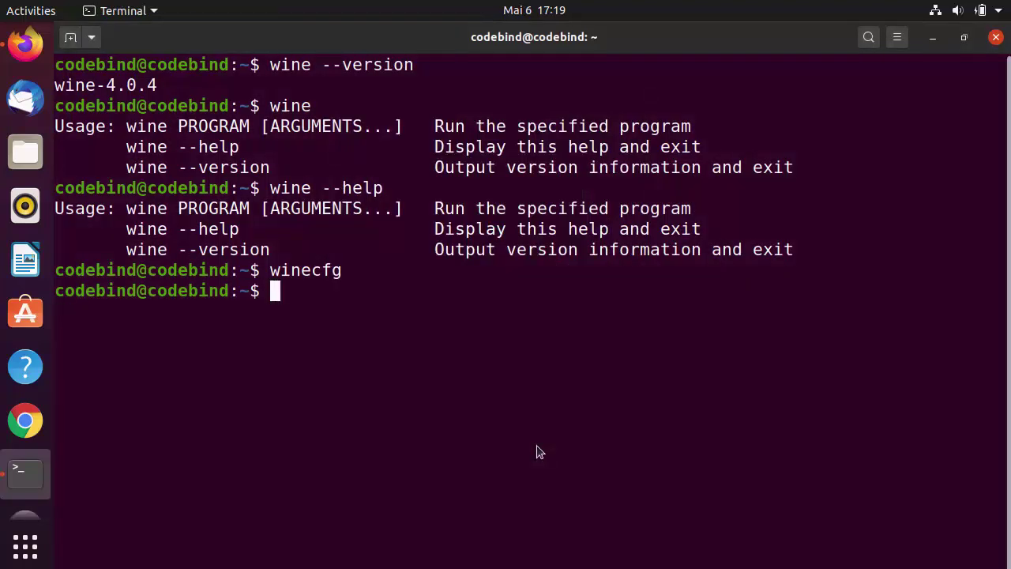
Open Files on the home folder with Show Hidden Files on, revealing .wine, .config and .bashrc
{"action": "left_click", "coordinate": [27, 154]}
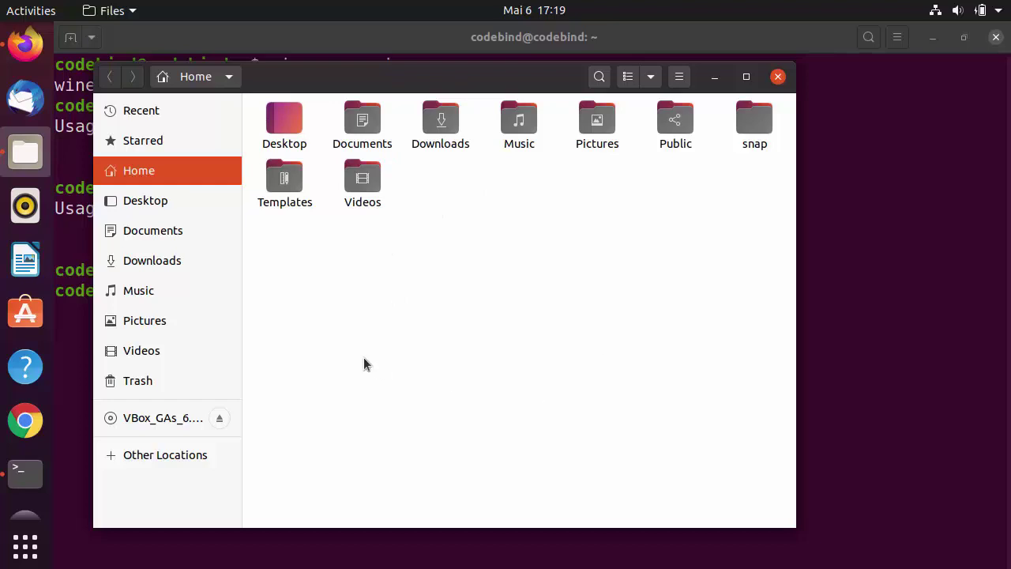
{"action": "left_click", "coordinate": [678, 78]}
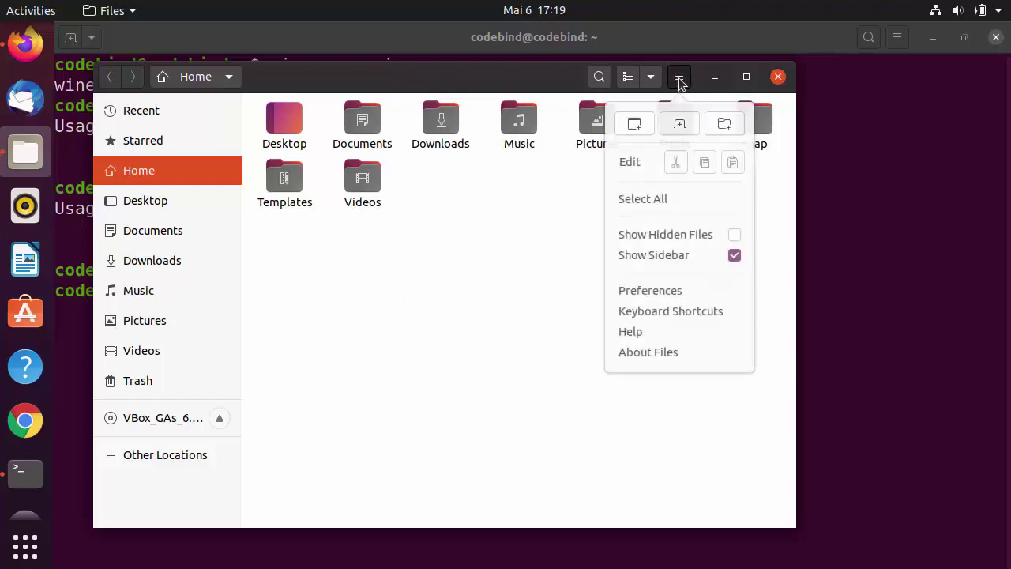
{"action": "left_click", "coordinate": [735, 237]}
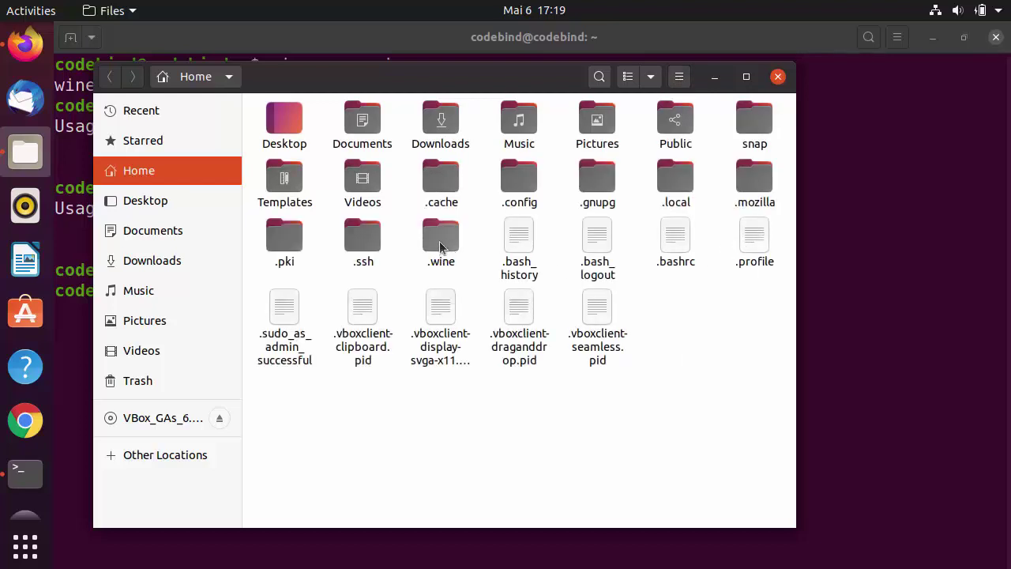
Browse into .wine/drive_c, then close the Files window to return to the terminal
{"action": "double_click", "coordinate": [440, 241]}
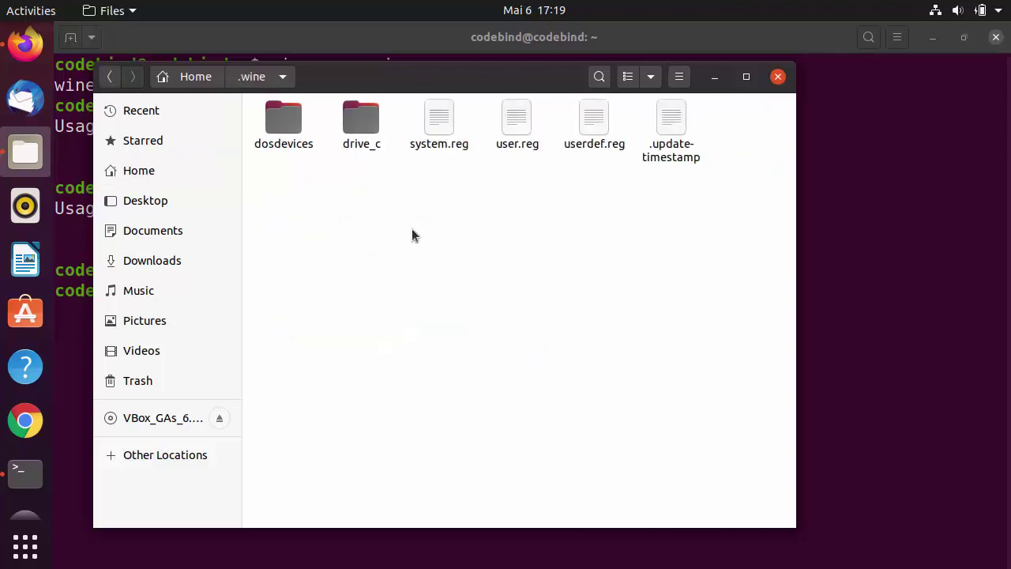
{"action": "double_click", "coordinate": [363, 134]}
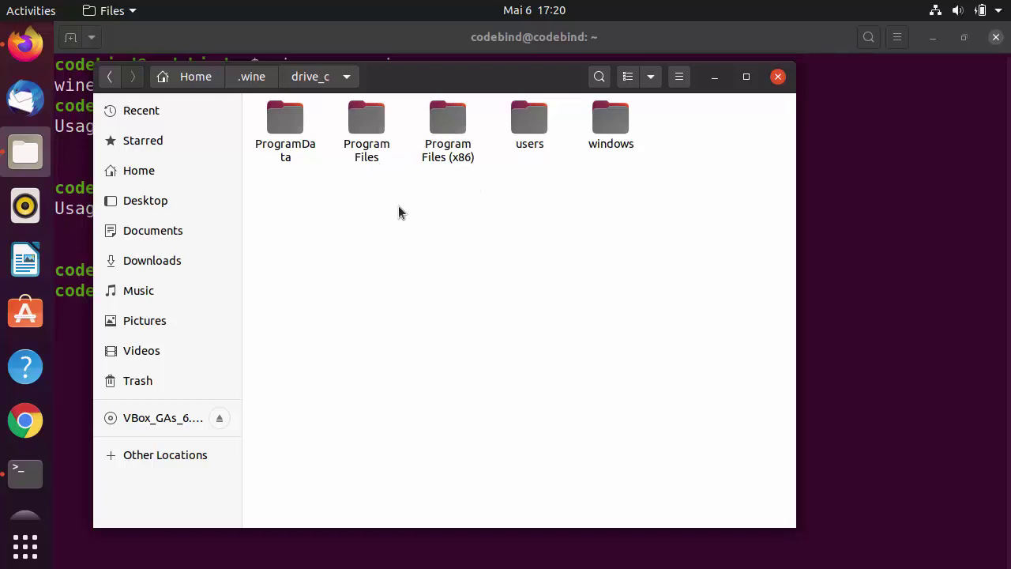
{"action": "left_click", "coordinate": [778, 76]}
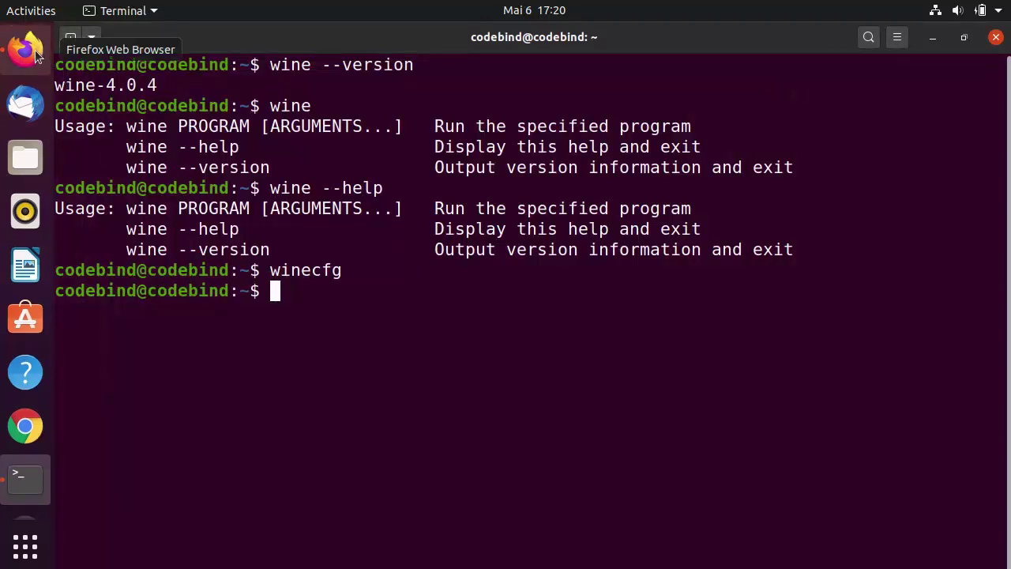
Google 'notepad++' in a new Firefox tab and open the 'Downloads | Notepad++' result
{"action": "left_click", "coordinate": [35, 54]}
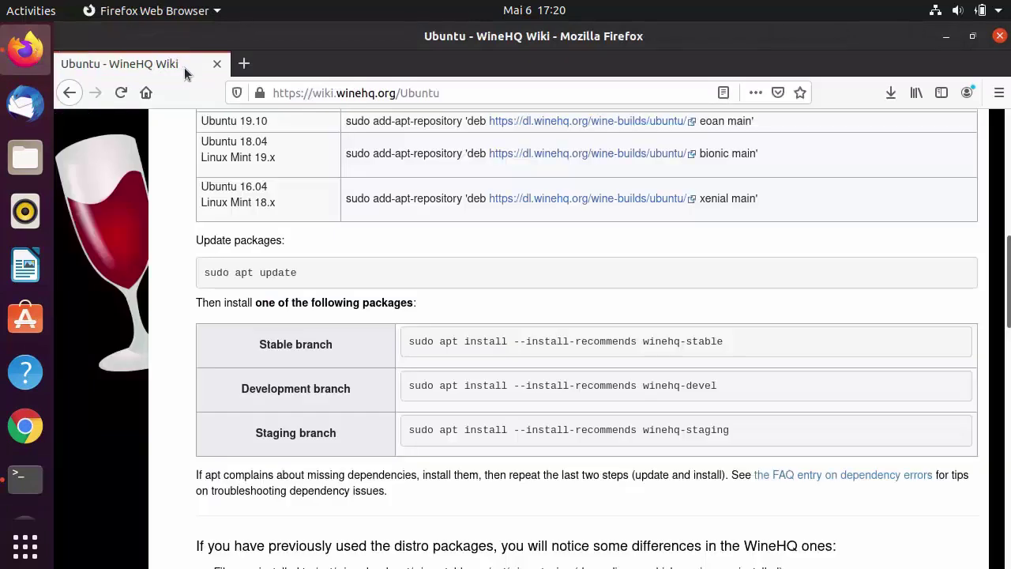
{"action": "left_click", "coordinate": [241, 65]}
{"action": "type", "text": "note"}
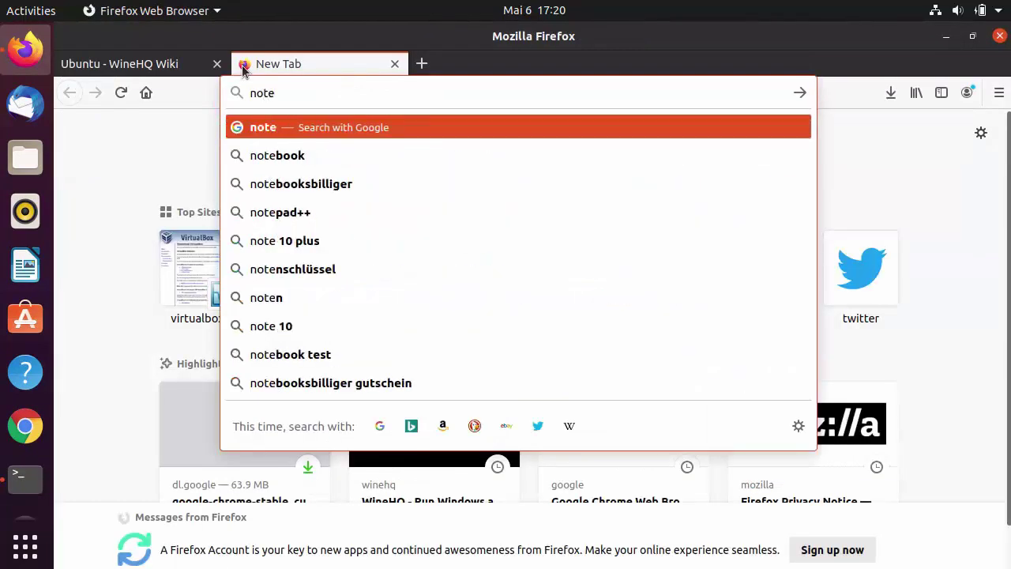
{"action": "key", "text": "Down"}
{"action": "key", "text": "Down"}
{"action": "key", "text": "Down"}
{"action": "key", "text": "Return"}
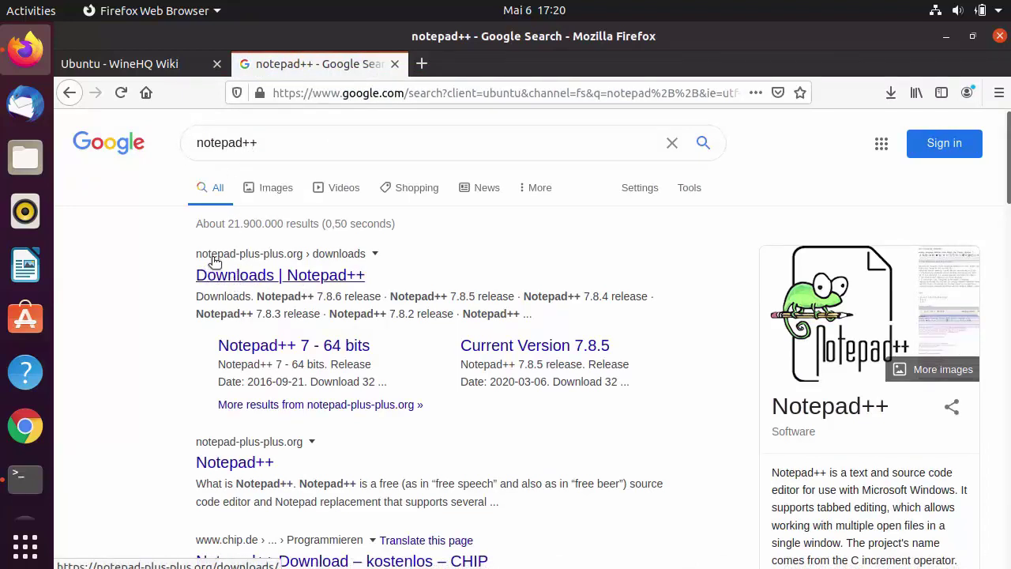
{"action": "left_click", "coordinate": [276, 278]}
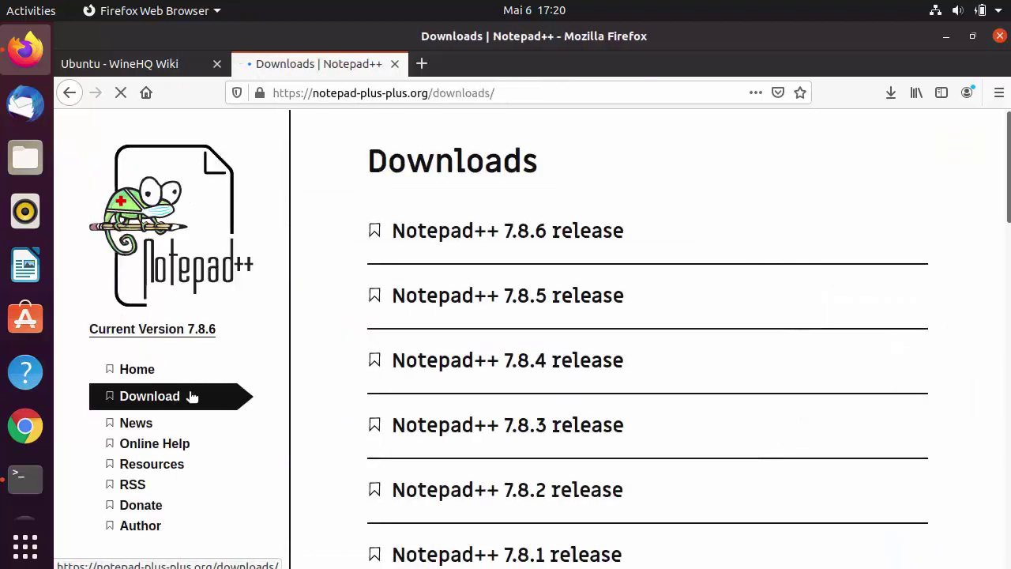
Save the 32-bit npp.7.8.6.Installer.exe from the v7.8.6 release page and check its download finished
{"action": "left_click", "coordinate": [478, 234]}
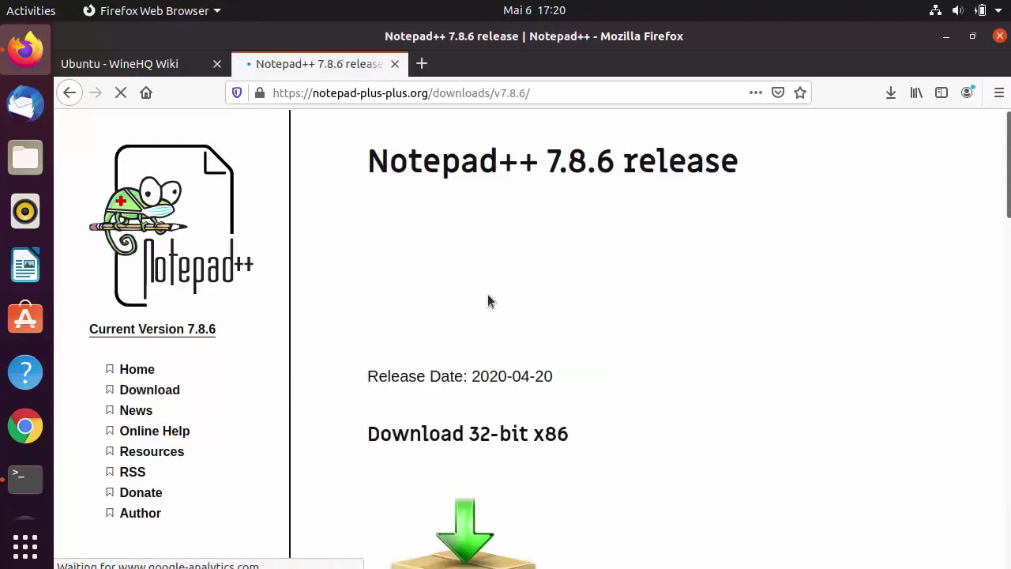
{"action": "scroll", "coordinate": [487, 305], "scroll_direction": "down", "scroll_amount": 5}
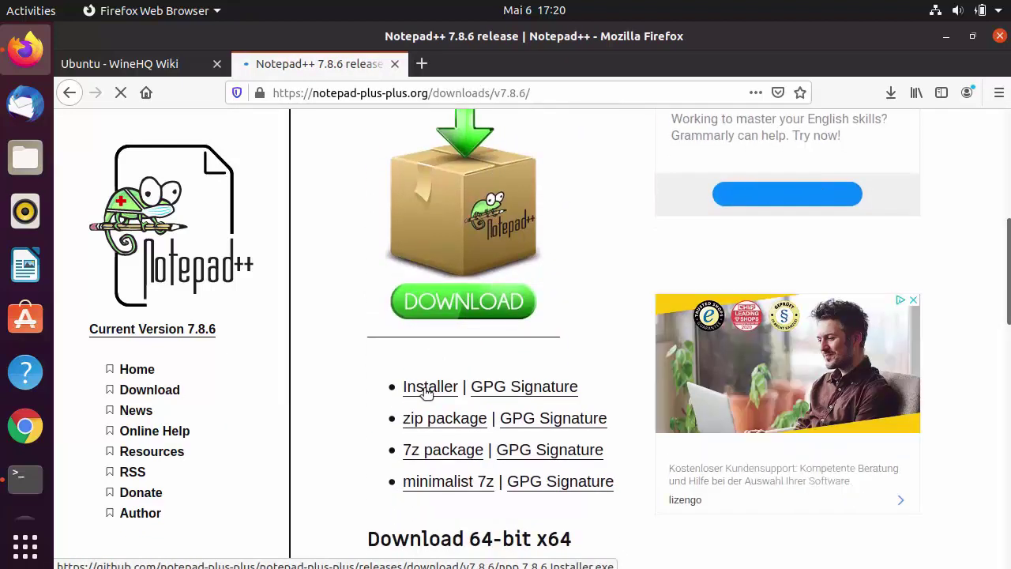
{"action": "left_click", "coordinate": [427, 389]}
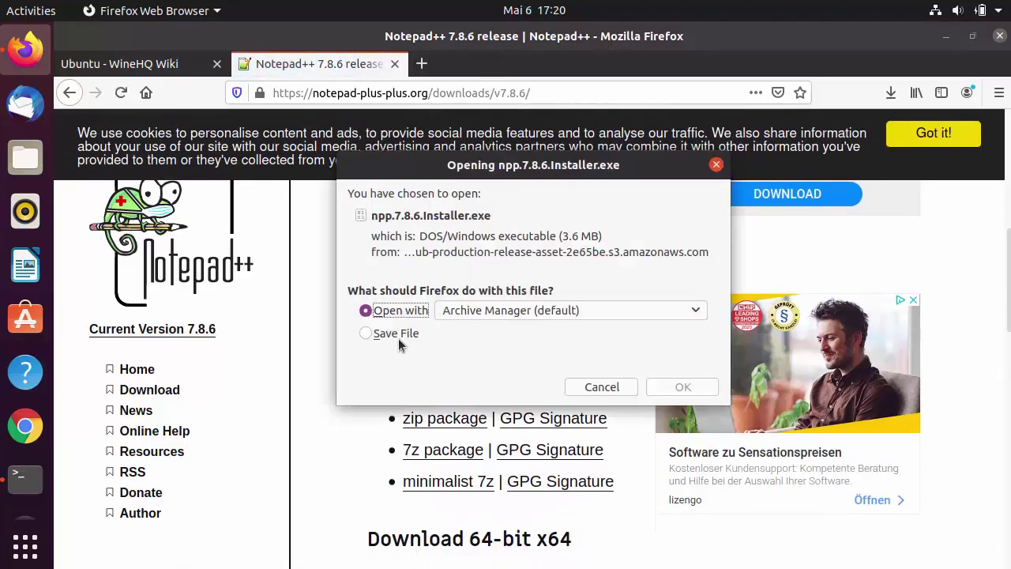
{"action": "left_click", "coordinate": [387, 333]}
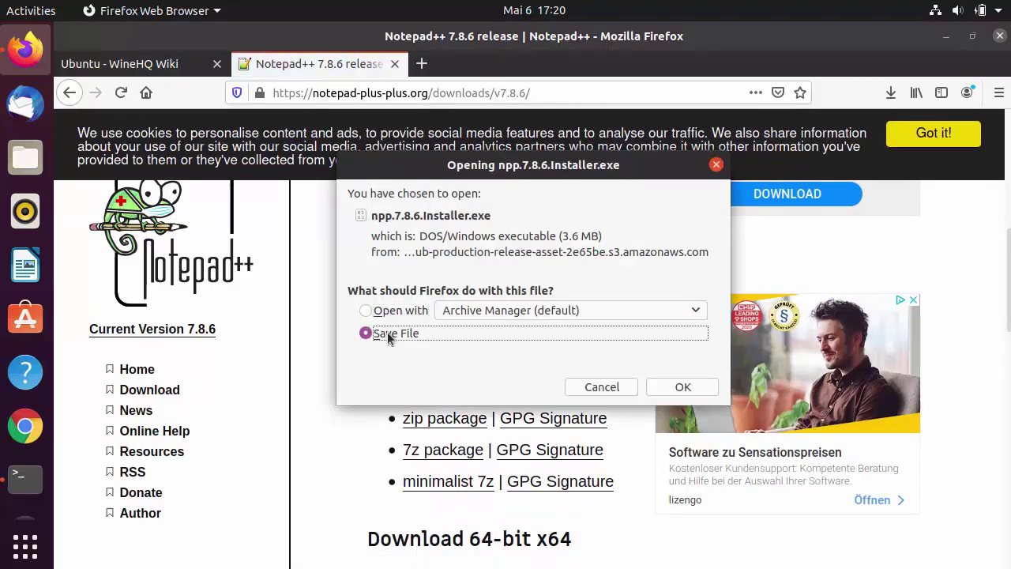
{"action": "left_click", "coordinate": [666, 388]}
{"action": "left_click", "coordinate": [895, 133]}
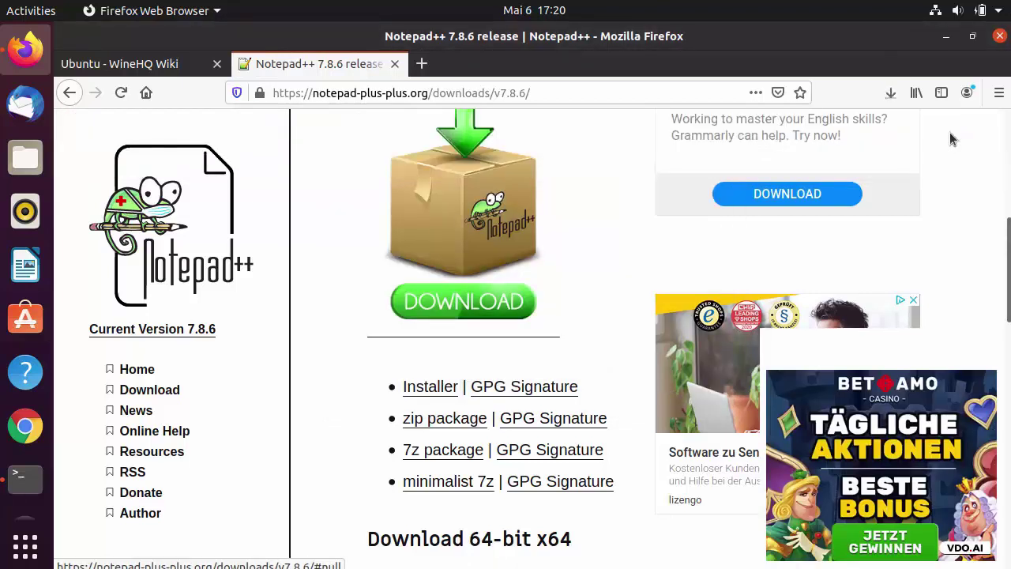
{"action": "left_click", "coordinate": [893, 95]}
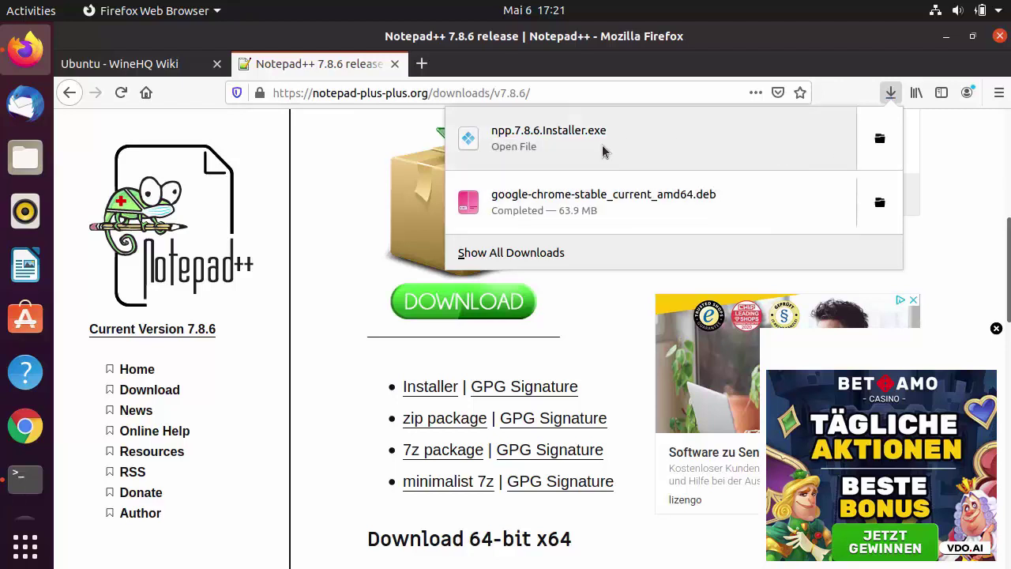
Open npp.7.8.6.Installer.exe from its Downloads folder using the Wine Windows Program Loader
{"action": "left_click", "coordinate": [882, 140]}
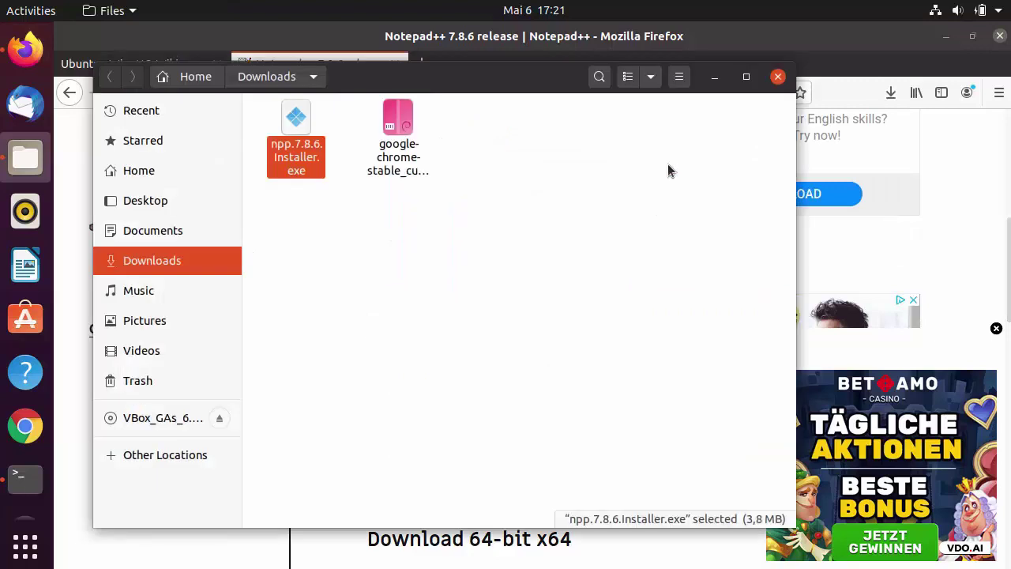
{"action": "right_click", "coordinate": [297, 163]}
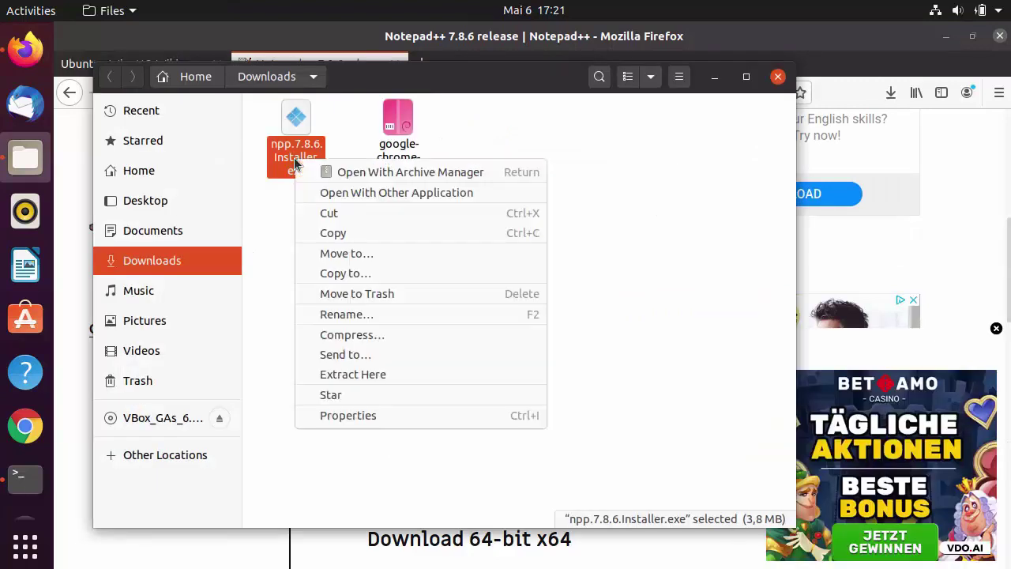
{"action": "left_click", "coordinate": [336, 196]}
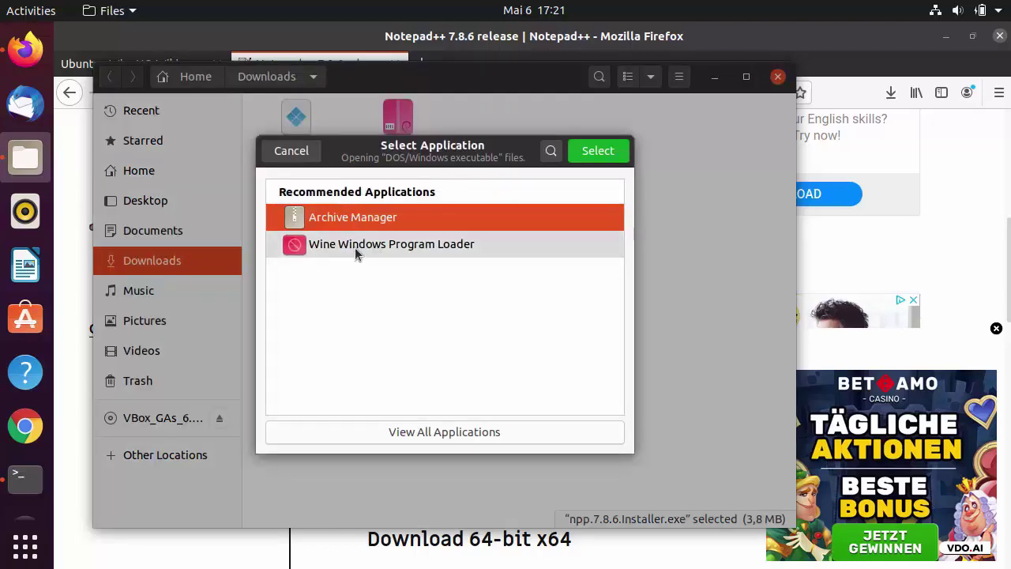
{"action": "left_click", "coordinate": [356, 251]}
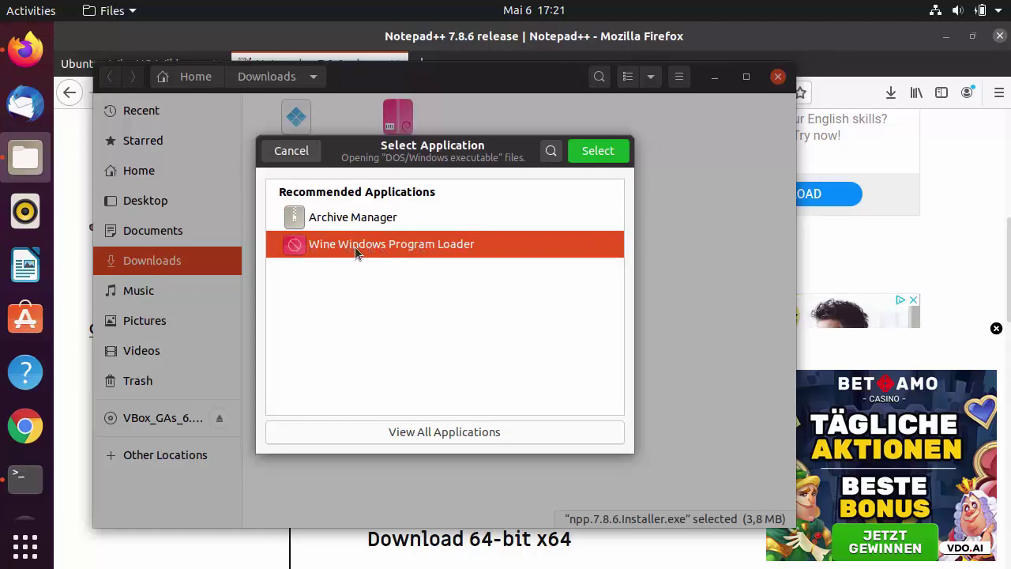
{"action": "left_click", "coordinate": [605, 155]}
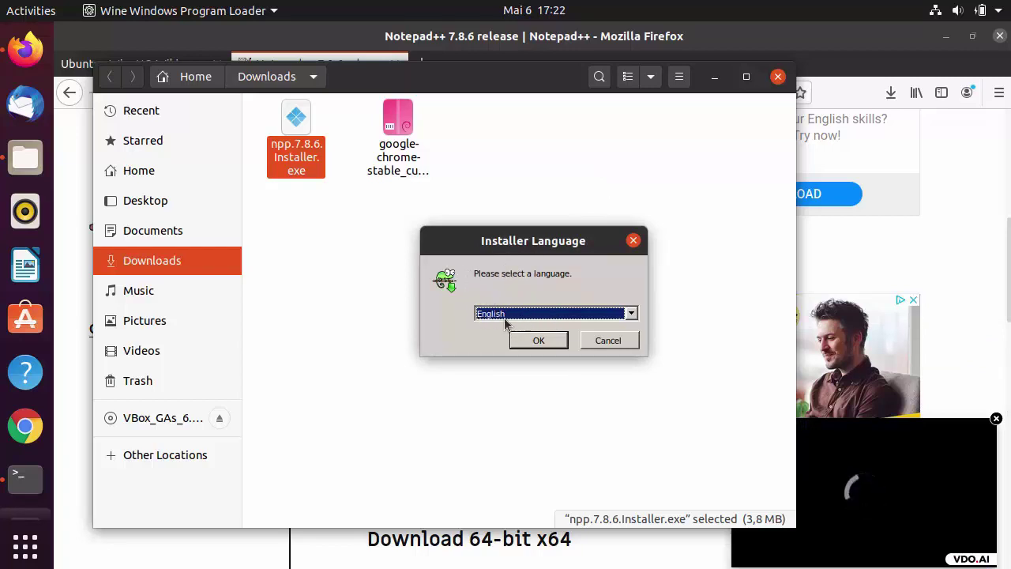
Install in English with default folder and components plus a desktop shortcut, then launch Notepad++
{"action": "left_click", "coordinate": [540, 341]}
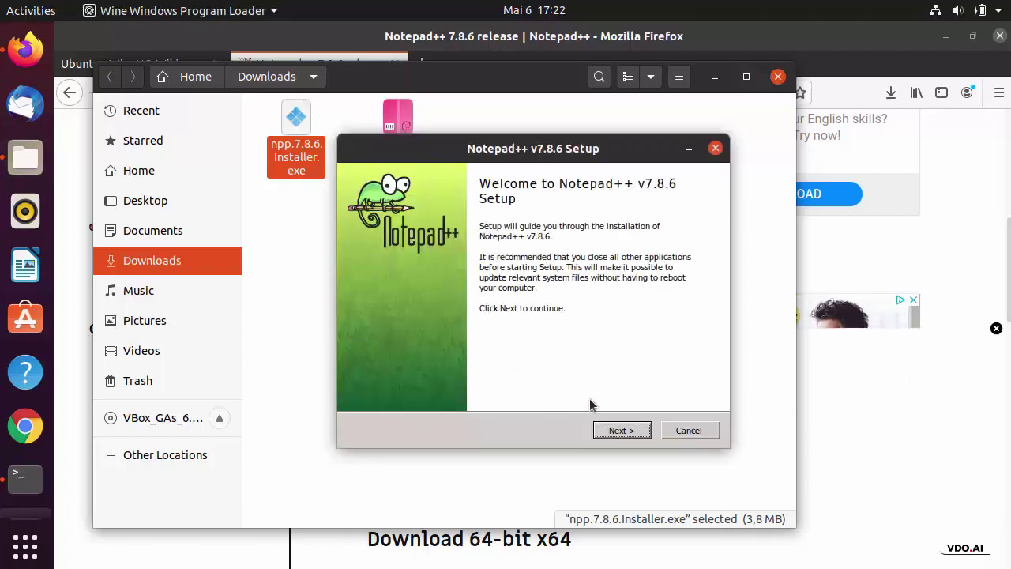
{"action": "left_click", "coordinate": [620, 430]}
{"action": "left_click", "coordinate": [620, 430]}
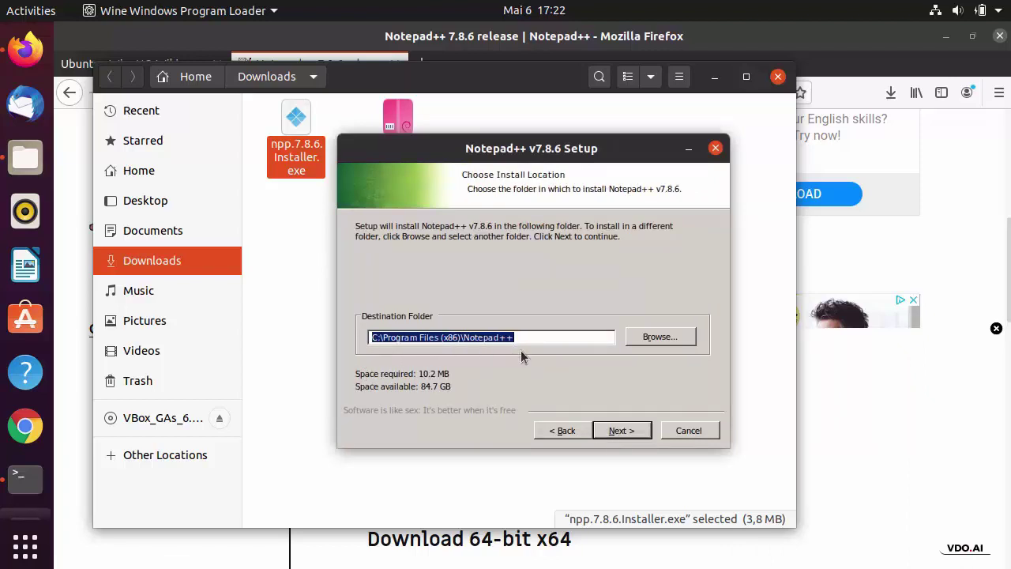
{"action": "left_click", "coordinate": [614, 432]}
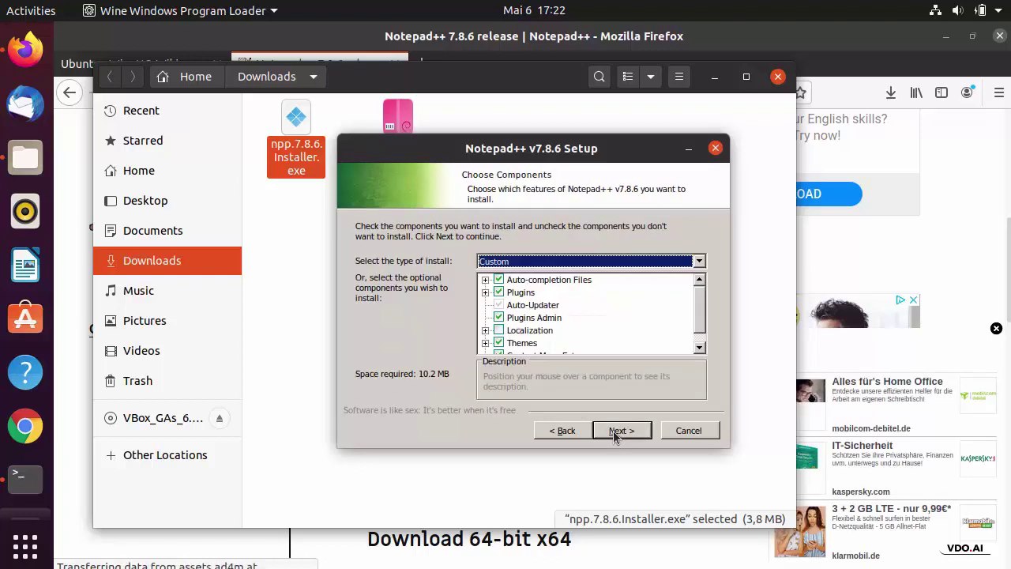
{"action": "left_click", "coordinate": [617, 434]}
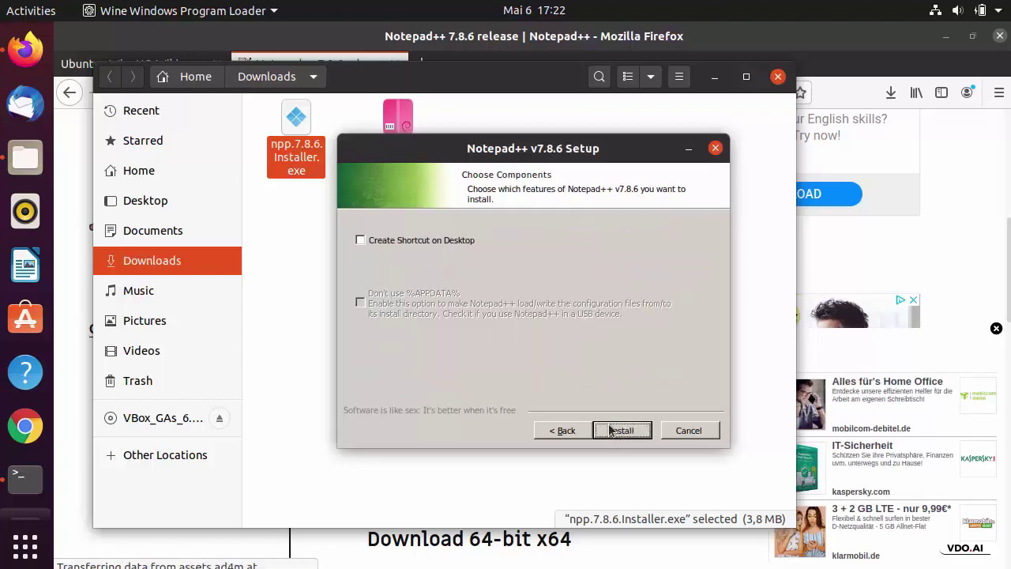
{"action": "left_click", "coordinate": [358, 242]}
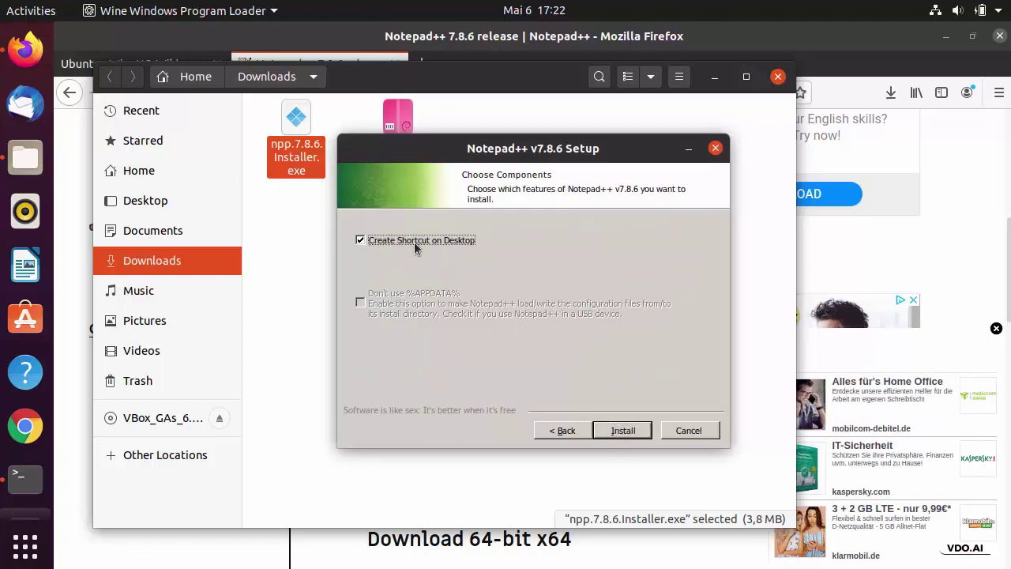
{"action": "left_click", "coordinate": [621, 432]}
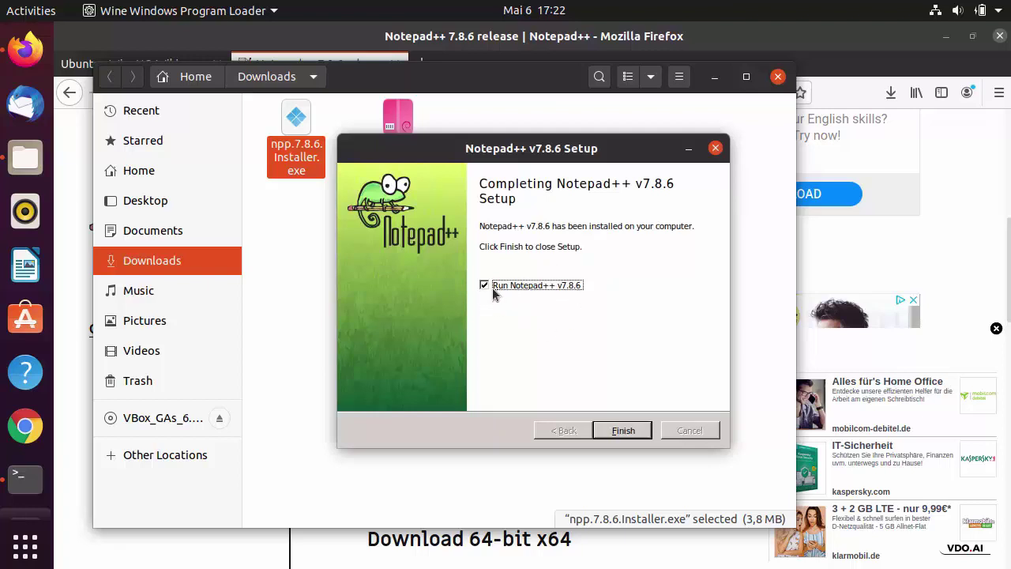
{"action": "left_click", "coordinate": [622, 433]}
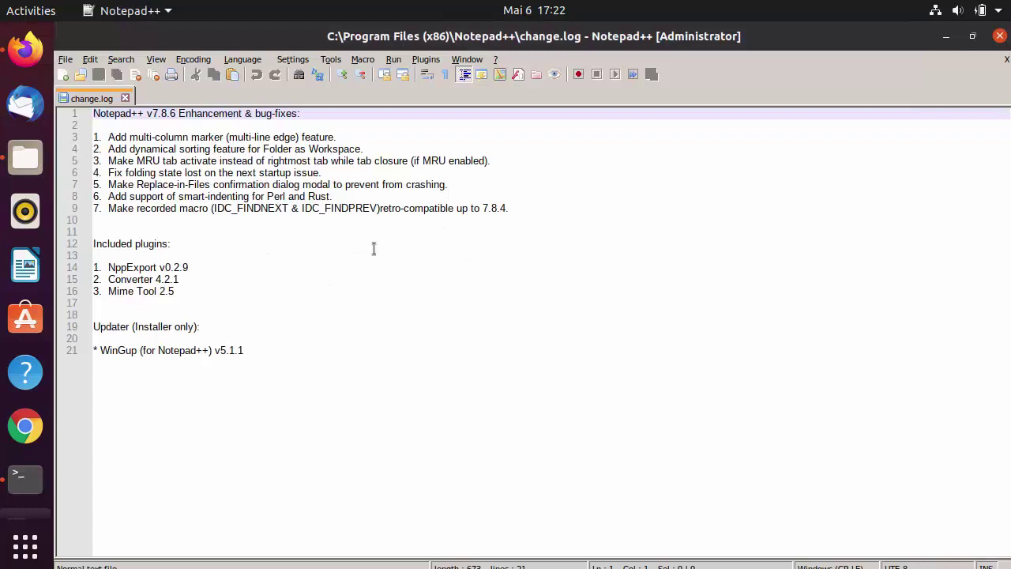
Type 'sdfgsgdfsg' in a new Notepad++ tab, then close Notepad++ and the Downloads window
{"action": "left_click", "coordinate": [65, 78]}
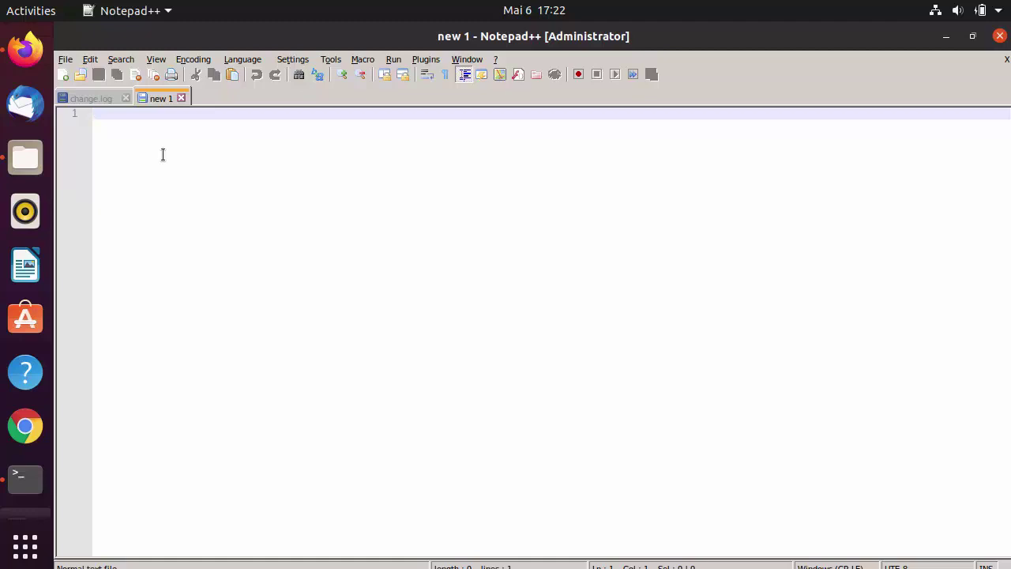
{"action": "type", "text": "sdfgsgdfsg"}
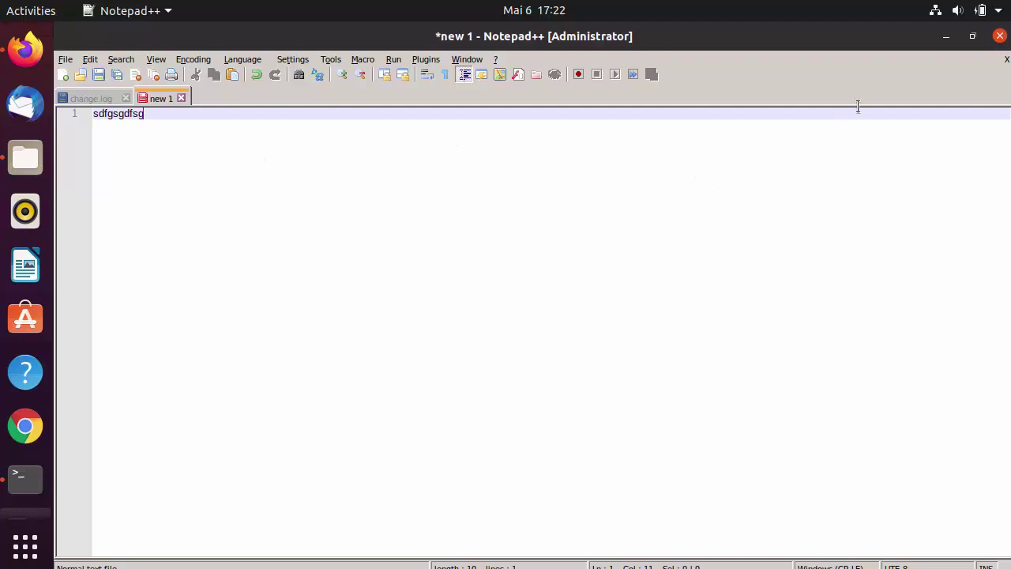
{"action": "left_click", "coordinate": [1000, 40]}
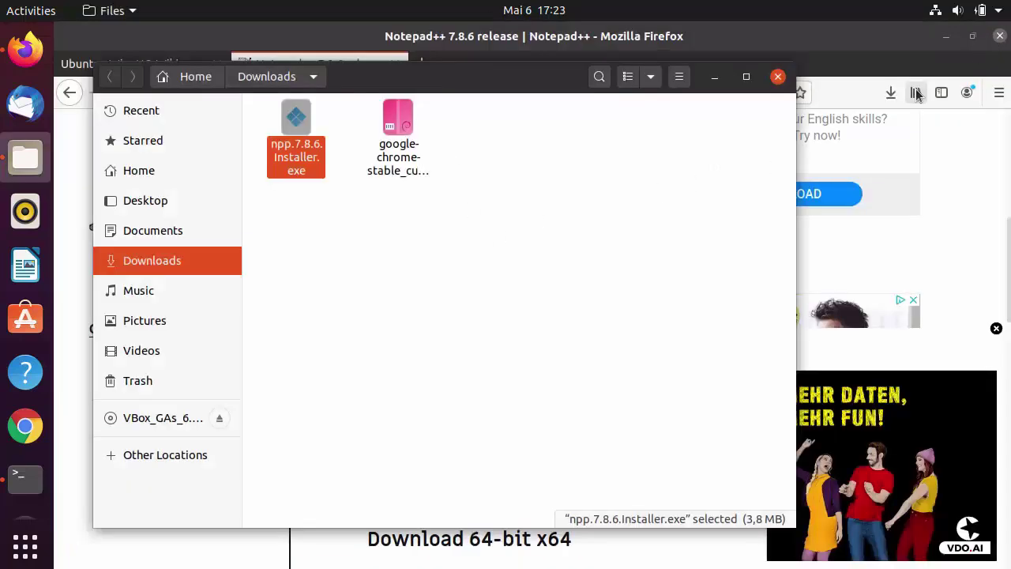
{"action": "left_click", "coordinate": [779, 77]}
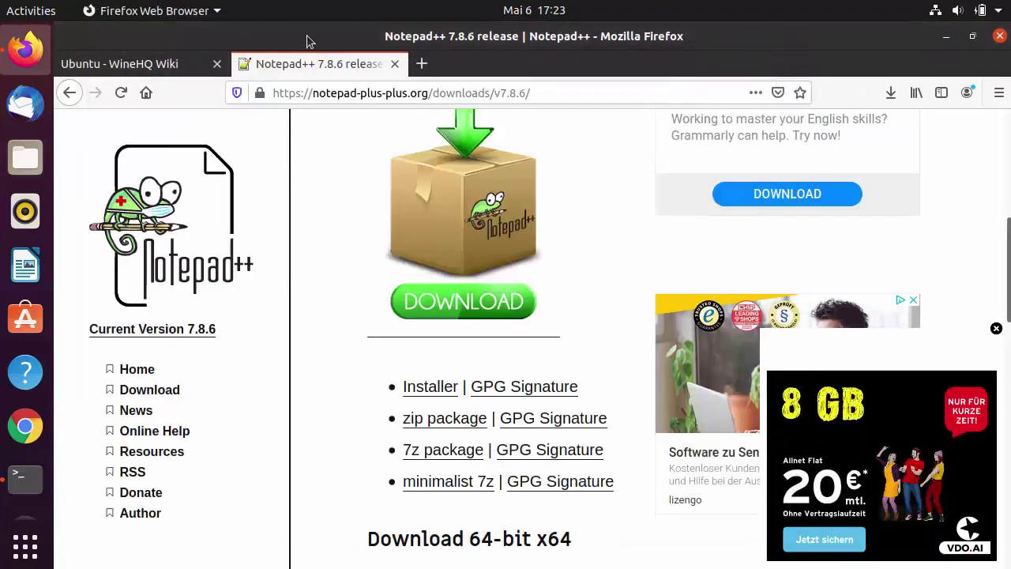
Minimise Firefox and the terminal, then relaunch Notepad++ from Show Applications
{"action": "left_click", "coordinate": [945, 38]}
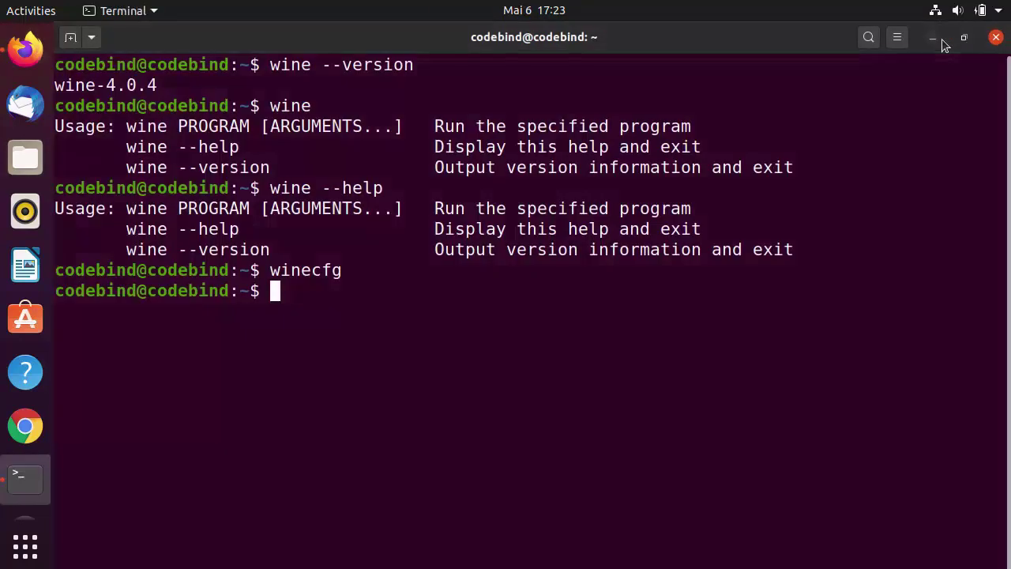
{"action": "left_click", "coordinate": [934, 38]}
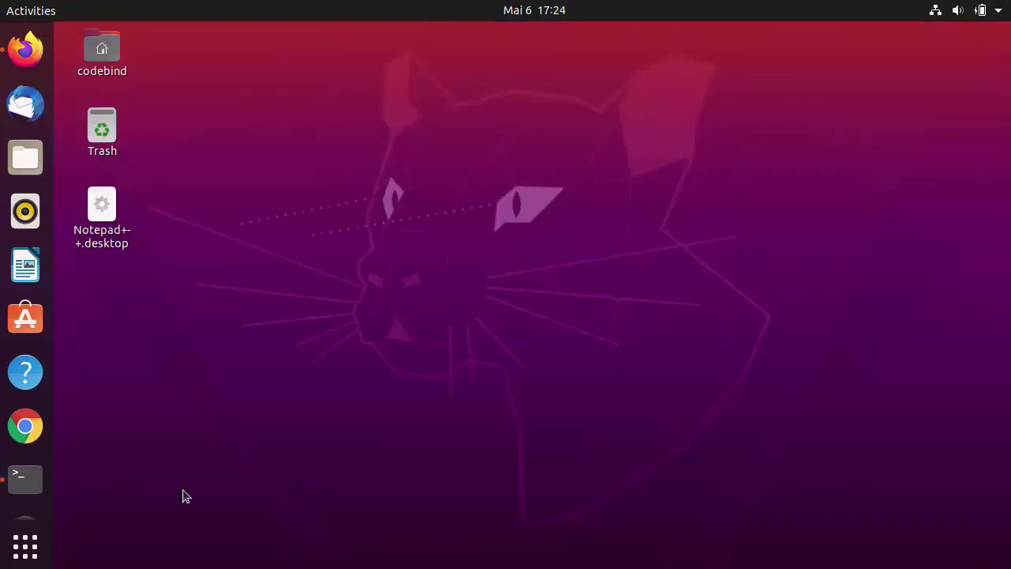
{"action": "left_click", "coordinate": [35, 555]}
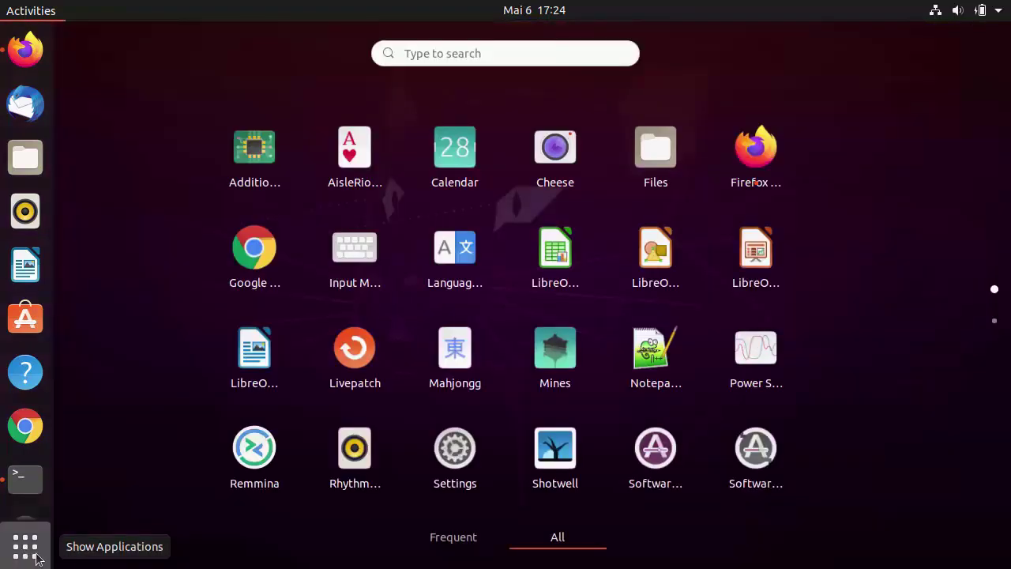
{"action": "left_click", "coordinate": [654, 365]}
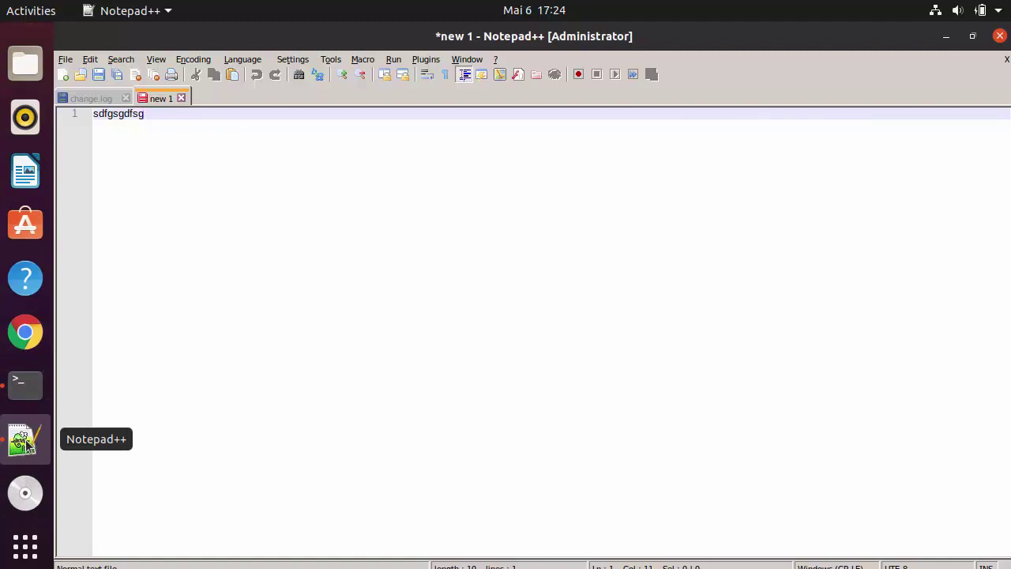
Add the running Notepad++ to dock favourites, close it, and relaunch it from the pinned icon
{"action": "right_click", "coordinate": [26, 444]}
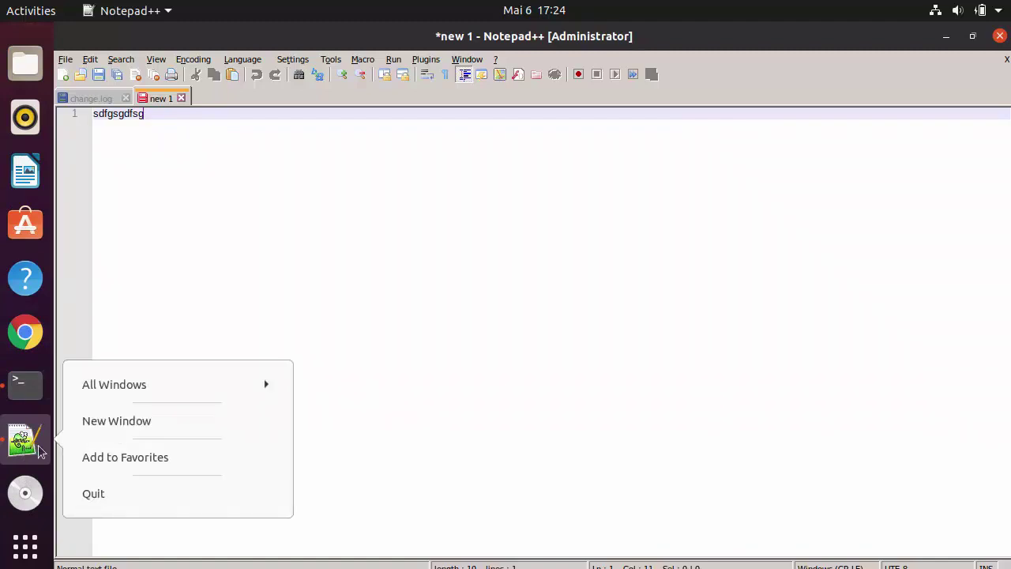
{"action": "left_click", "coordinate": [101, 458]}
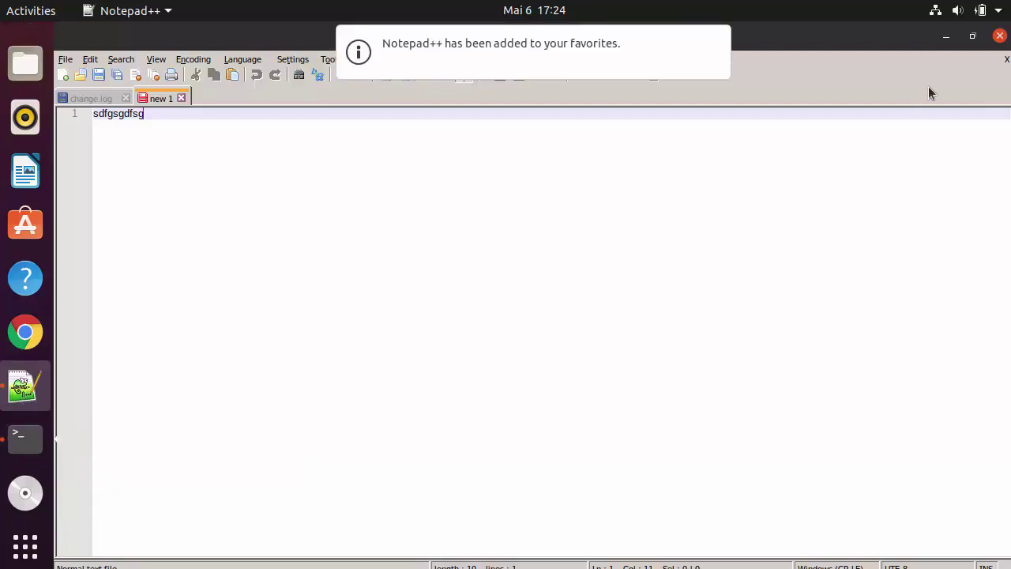
{"action": "left_click", "coordinate": [999, 36]}
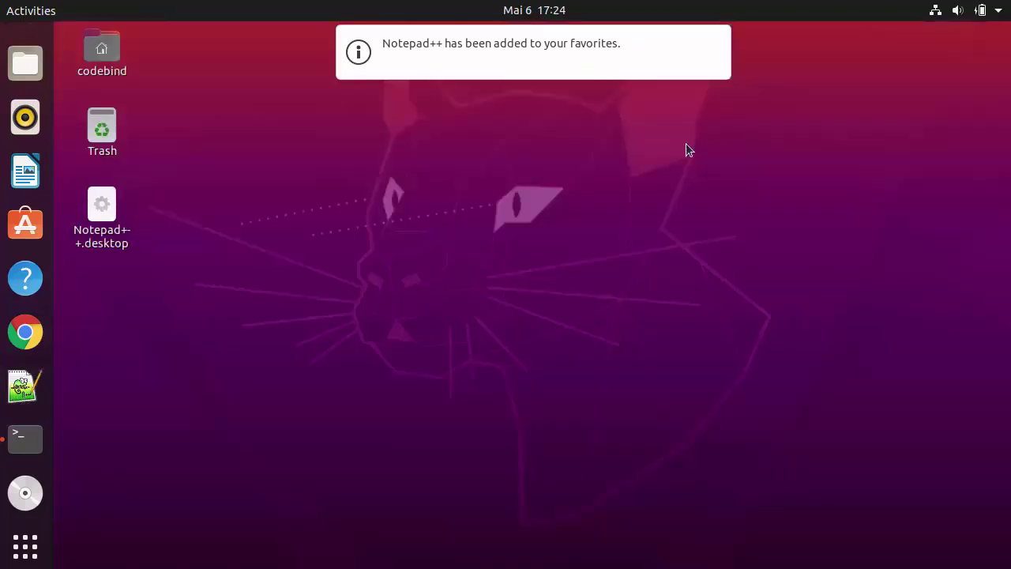
{"action": "left_click", "coordinate": [31, 393]}
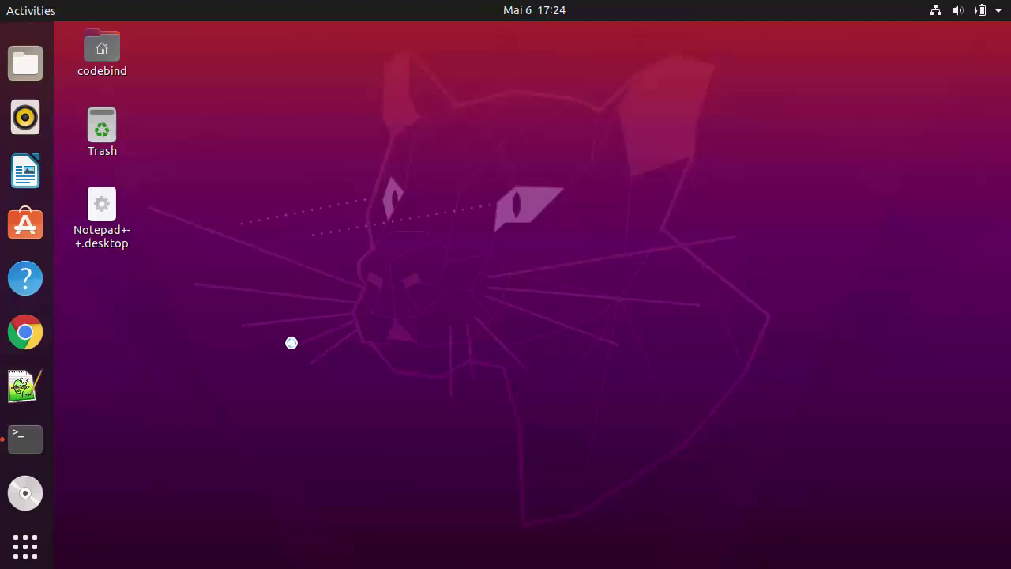